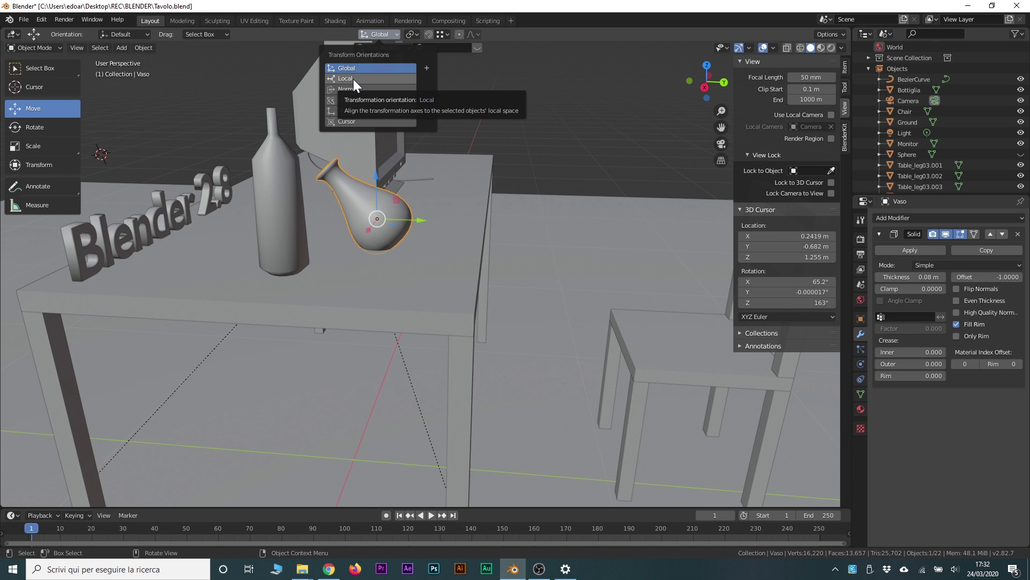
# Switch to Local orientation and start moving the vase along its local axes
pyautogui.click(354, 79)
pyautogui.press('g')
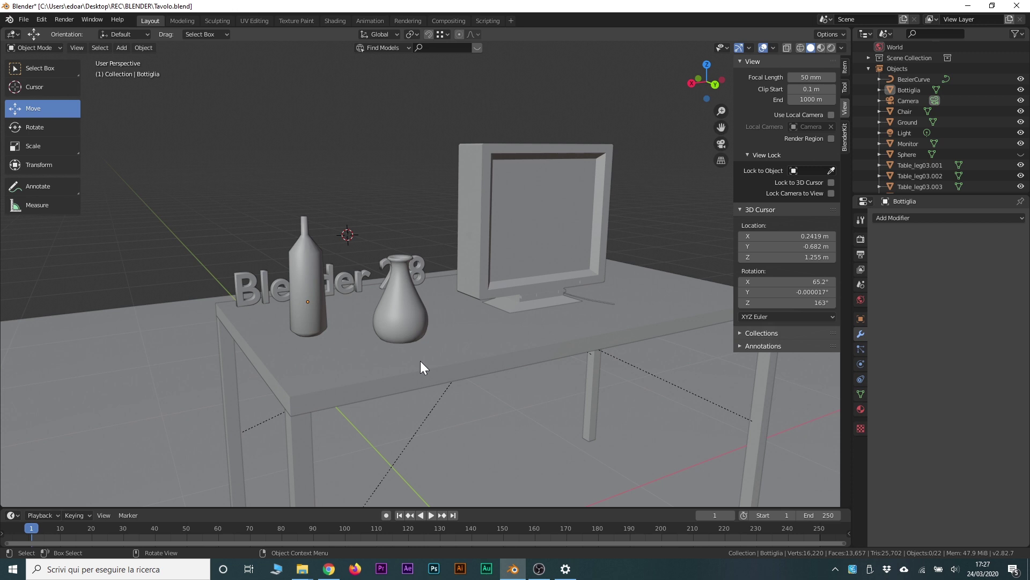
pyautogui.click(357, 287)
pyautogui.click(405, 320)
pyautogui.click(481, 303)
pyautogui.click(360, 275)
pyautogui.click(350, 349)
pyautogui.click(296, 443)
pyautogui.scroll(-3, 380, 436)
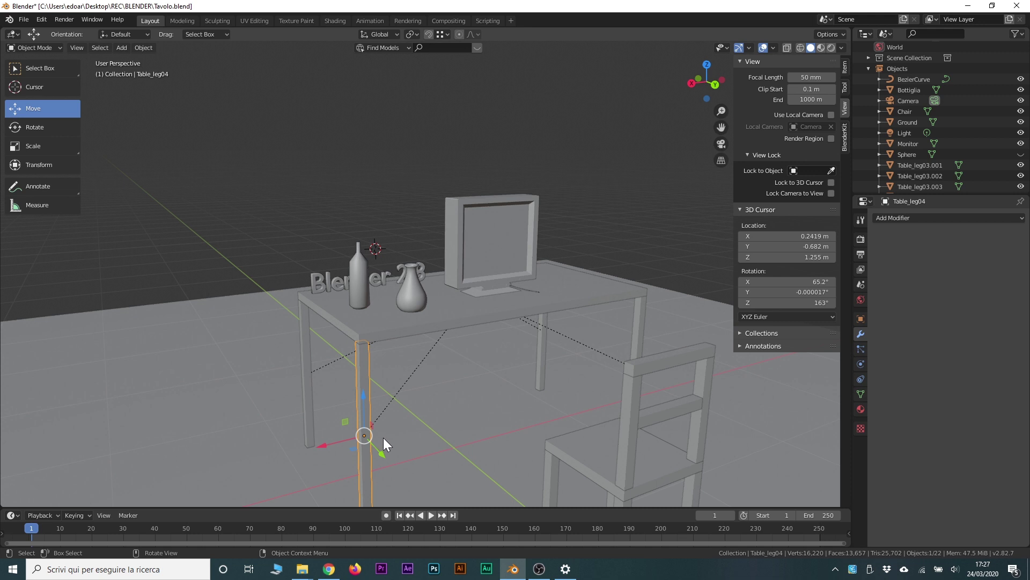
pyautogui.scroll(-2, 383, 437)
pyautogui.click(412, 291)
pyautogui.click(336, 290)
pyautogui.click(456, 279)
pyautogui.hotkey('ctrl', 'z')
pyautogui.hotkey('ctrl', 'z')
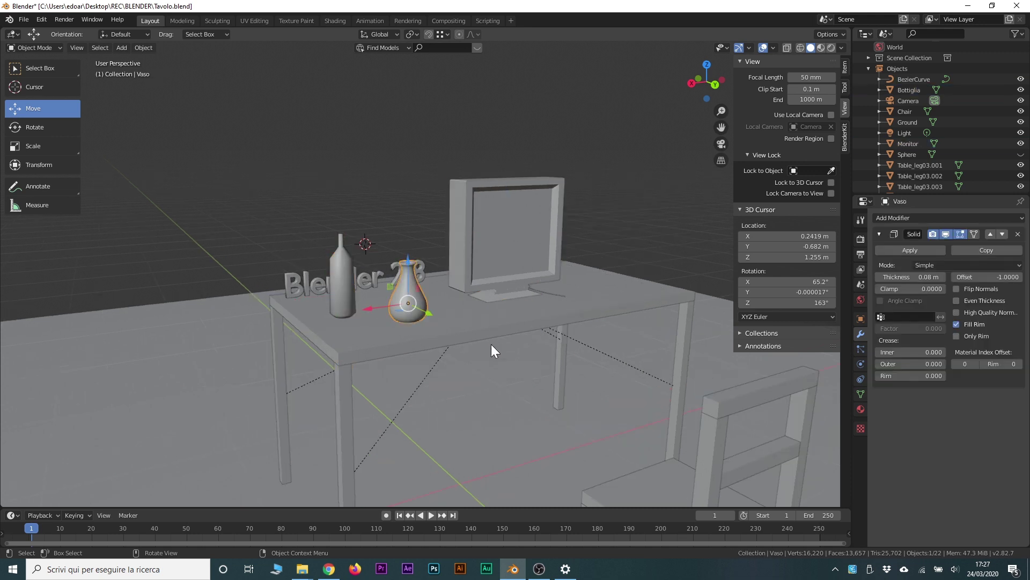
pyautogui.moveTo(491, 348)
pyautogui.mouseDown(button='middle')
pyautogui.moveTo(495, 361)
pyautogui.moveTo(466, 370)
pyautogui.mouseUp(button='middle')
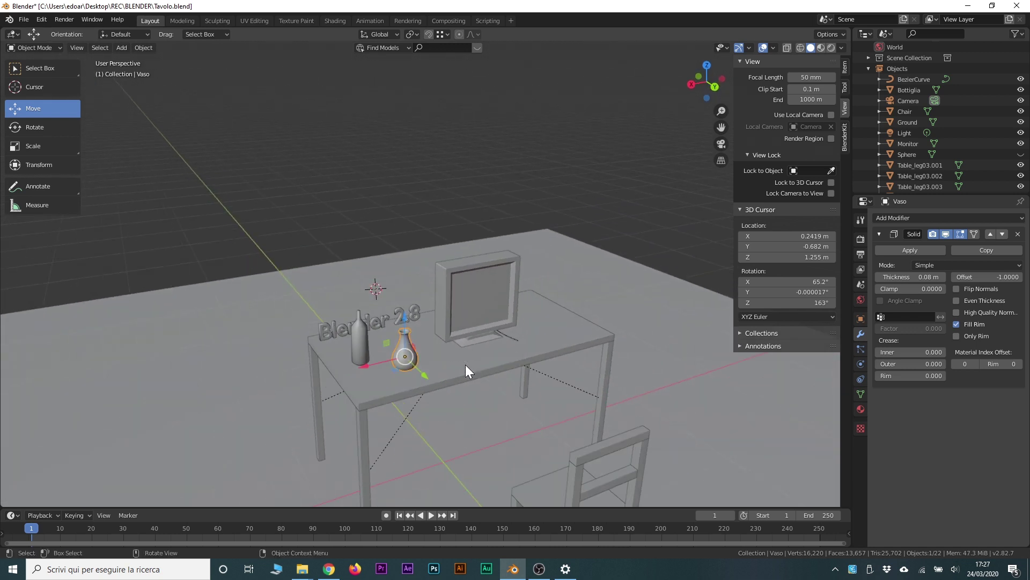
pyautogui.click(464, 322)
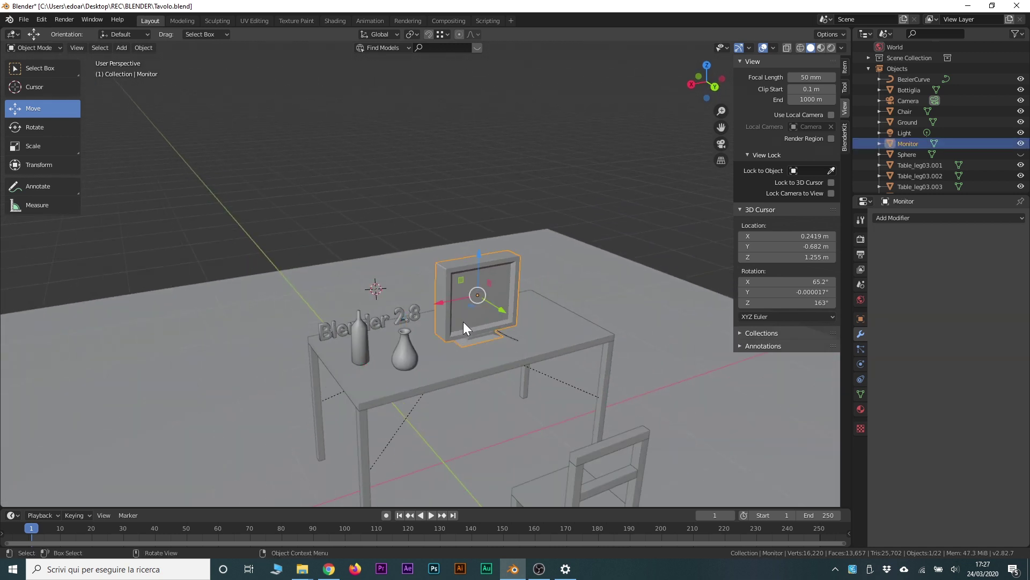
pyautogui.click(412, 337)
pyautogui.click(352, 337)
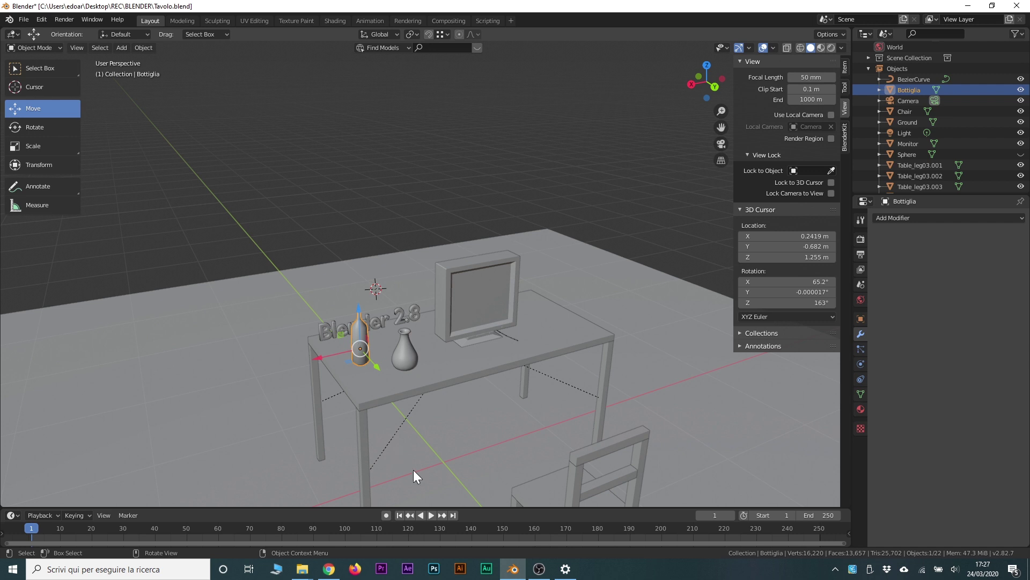
pyautogui.click(442, 461)
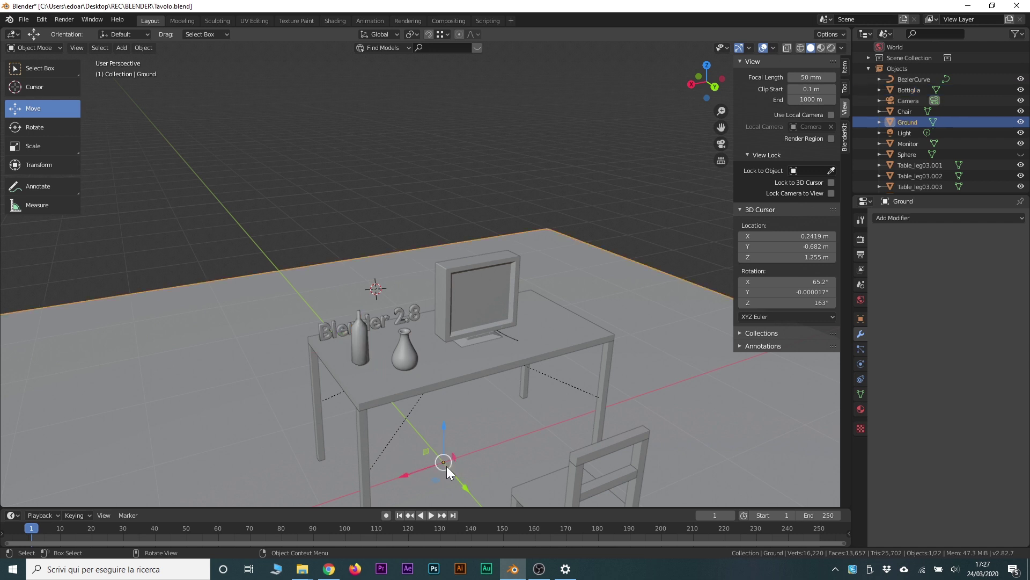
pyautogui.click(410, 358)
pyautogui.scroll(2, 412, 361)
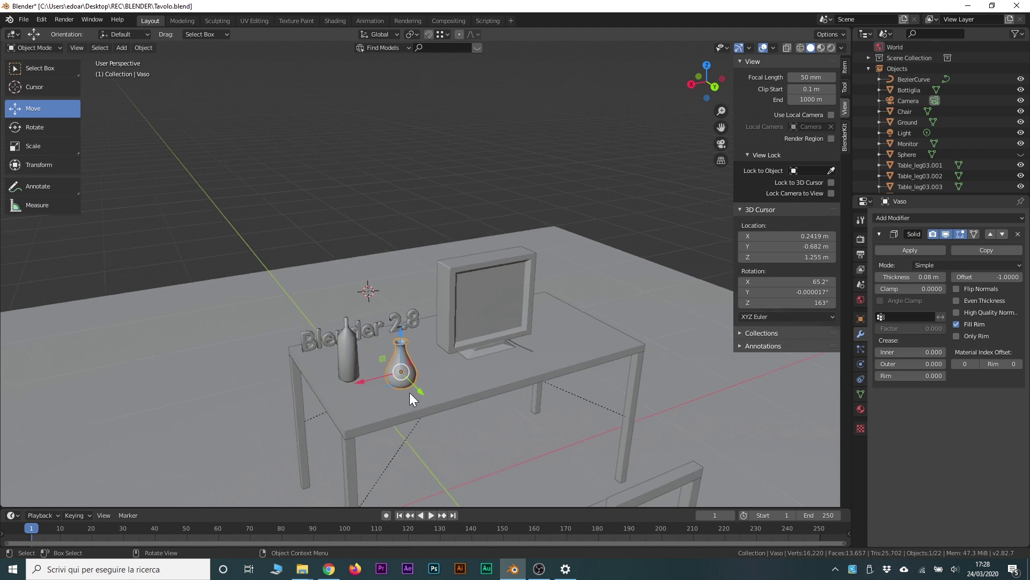
pyautogui.scroll(1, 405, 365)
pyautogui.scroll(1, 394, 395)
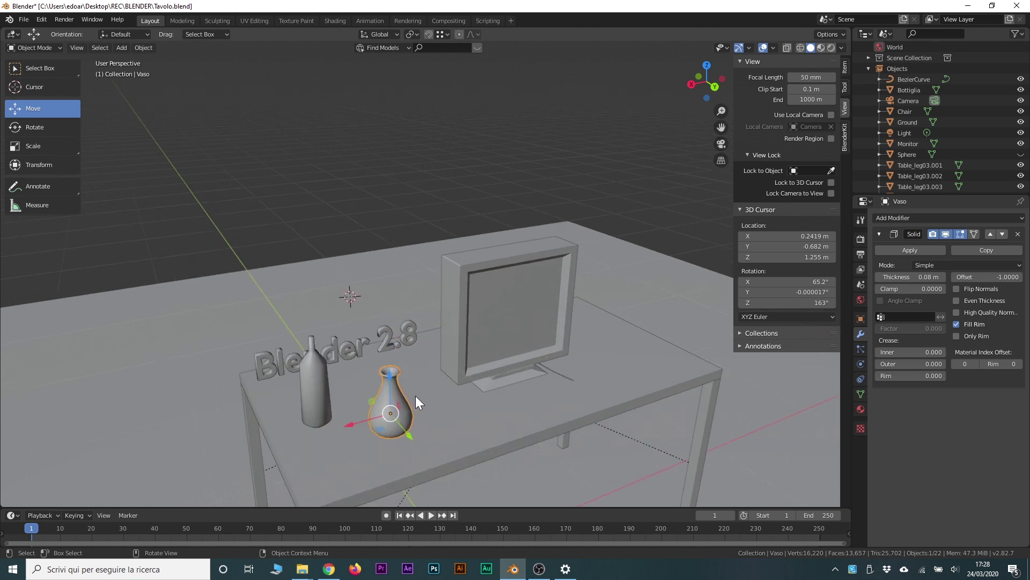
pyautogui.scroll(1, 416, 396)
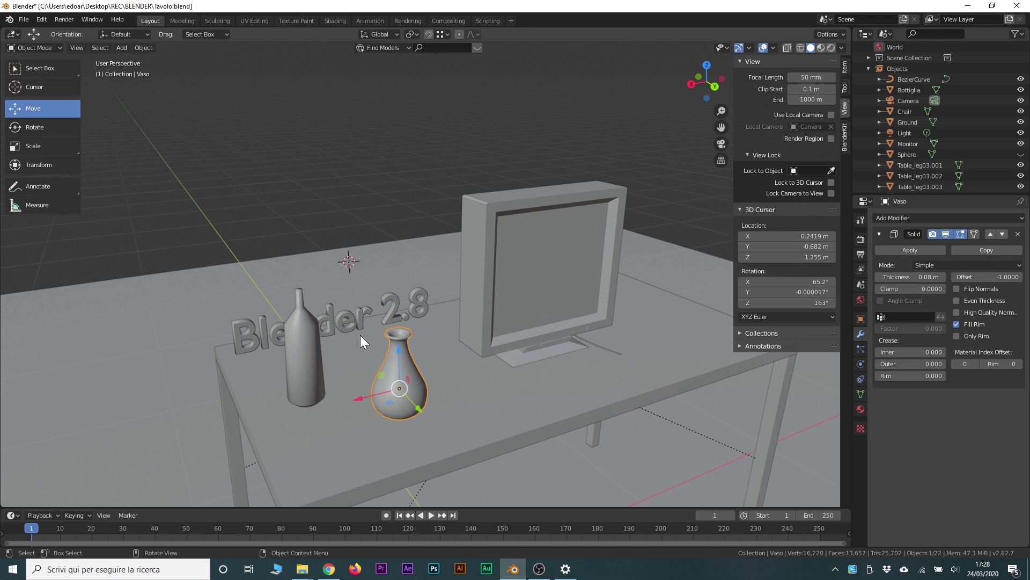
pyautogui.scroll(-2, 375, 229)
pyautogui.scroll(-2, 379, 313)
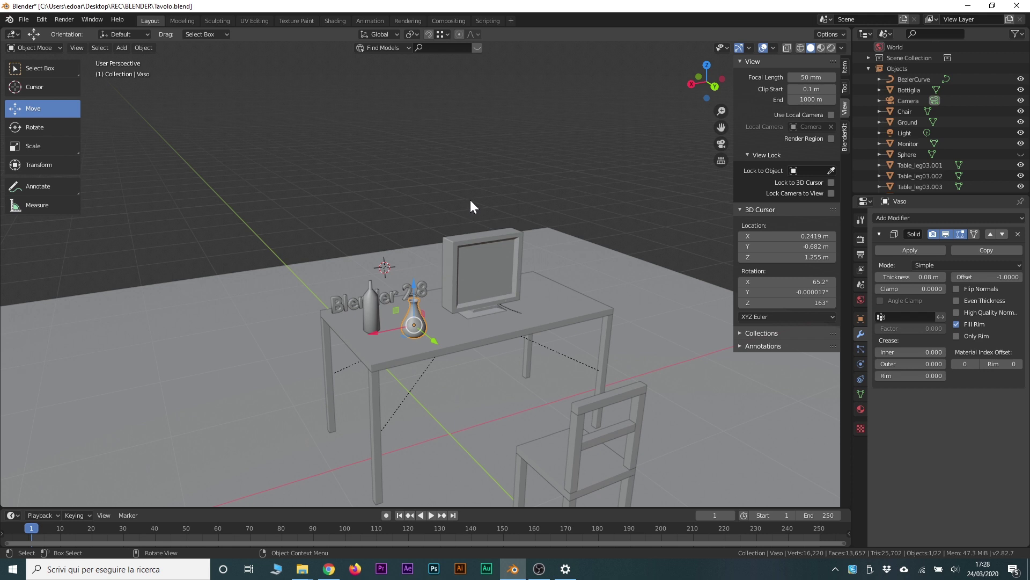
pyautogui.moveTo(506, 194)
pyautogui.mouseDown(button='middle')
pyautogui.moveTo(499, 199)
pyautogui.moveTo(521, 198)
pyautogui.moveTo(701, 101)
pyautogui.mouseUp(button='middle')
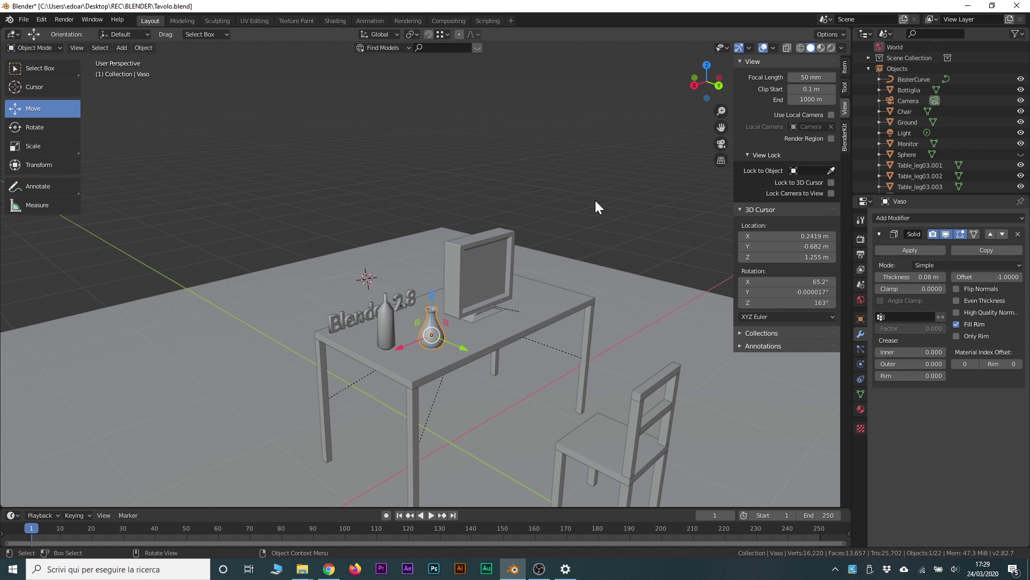
pyautogui.moveTo(508, 329)
pyautogui.mouseDown(button='middle')
pyautogui.moveTo(498, 351)
pyautogui.moveTo(520, 323)
pyautogui.moveTo(514, 304)
pyautogui.moveTo(499, 323)
pyautogui.moveTo(464, 274)
pyautogui.mouseUp(button='middle')
pyautogui.scroll(2, 505, 322)
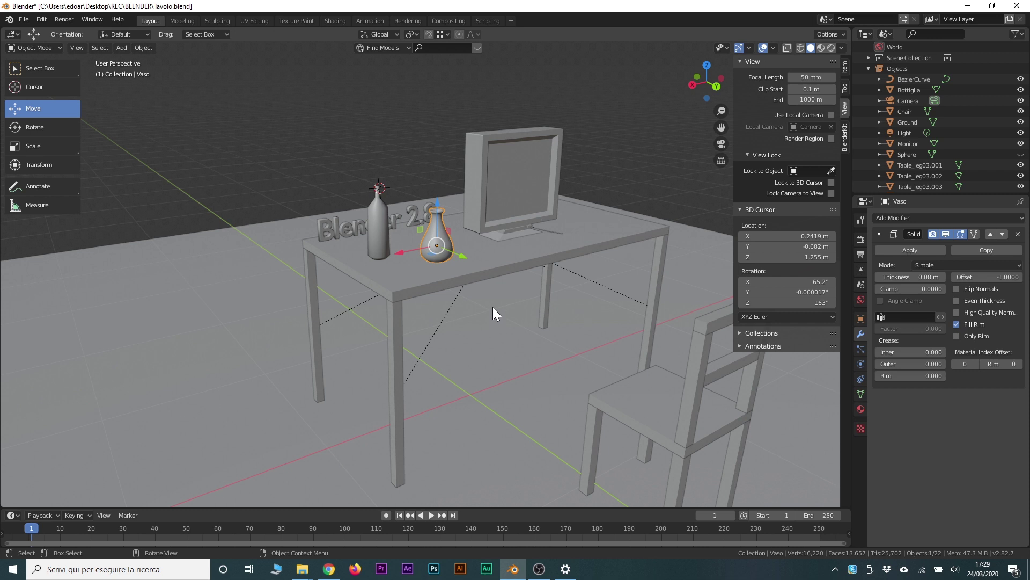
pyautogui.scroll(2, 455, 326)
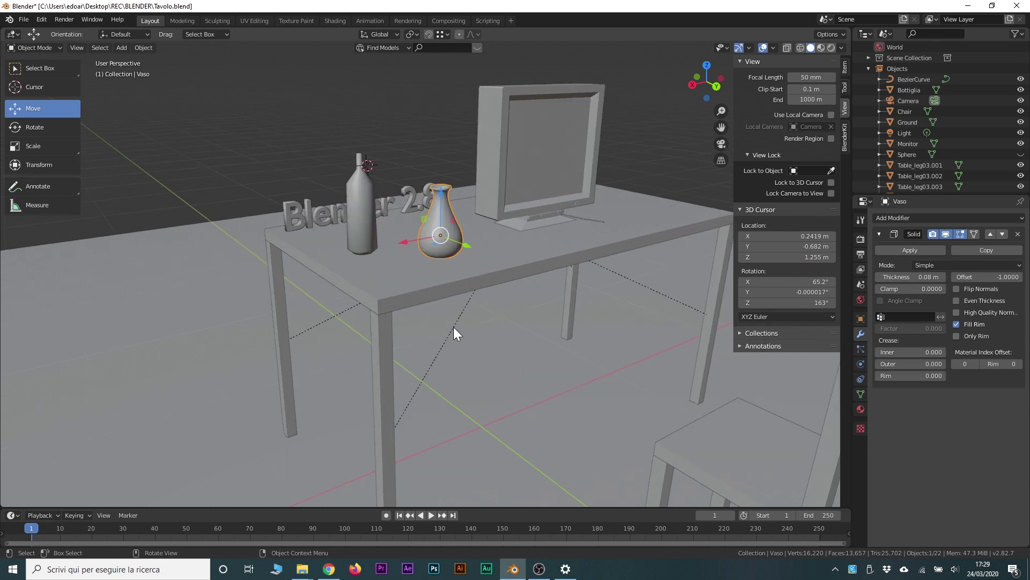
pyautogui.scroll(1, 452, 325)
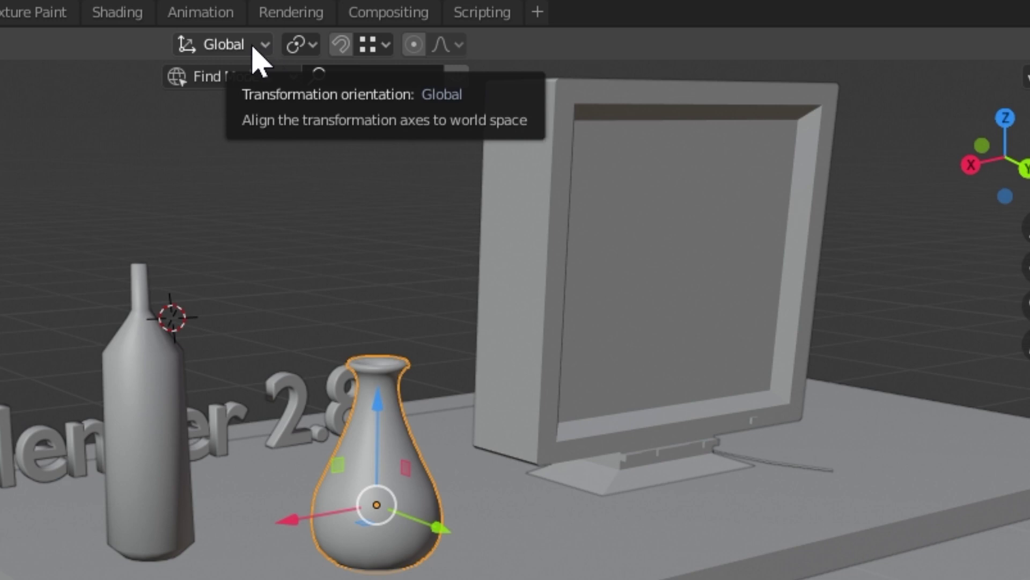
# With the vase reselected, set the transform orientation from Global to Local
pyautogui.click(263, 49)
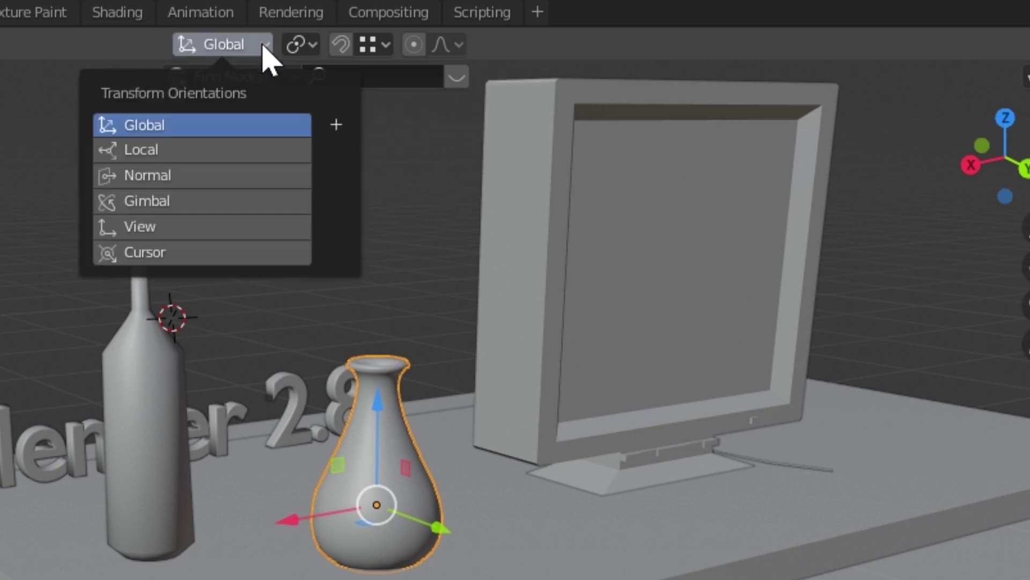
pyautogui.click(162, 125)
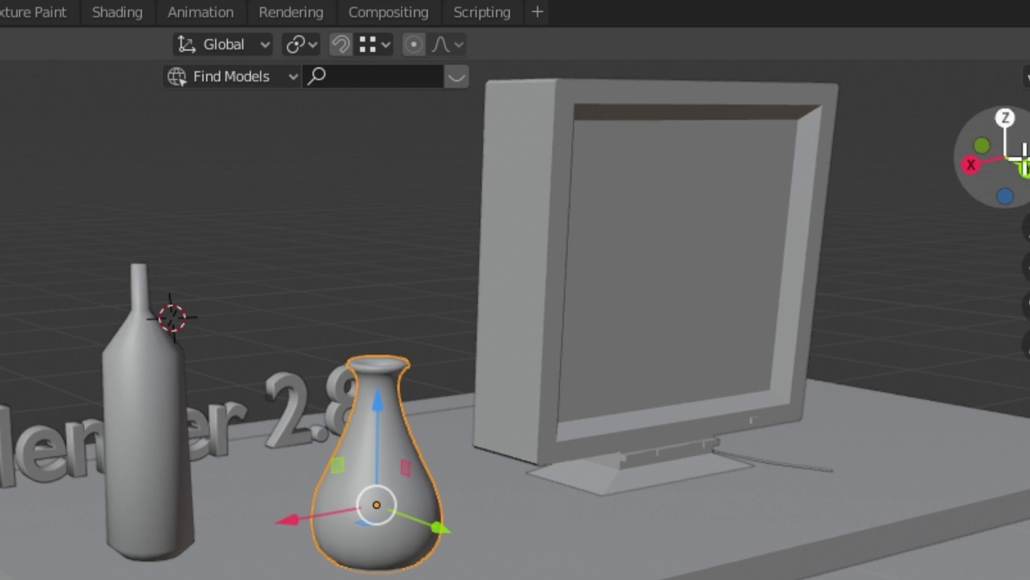
pyautogui.click(265, 44)
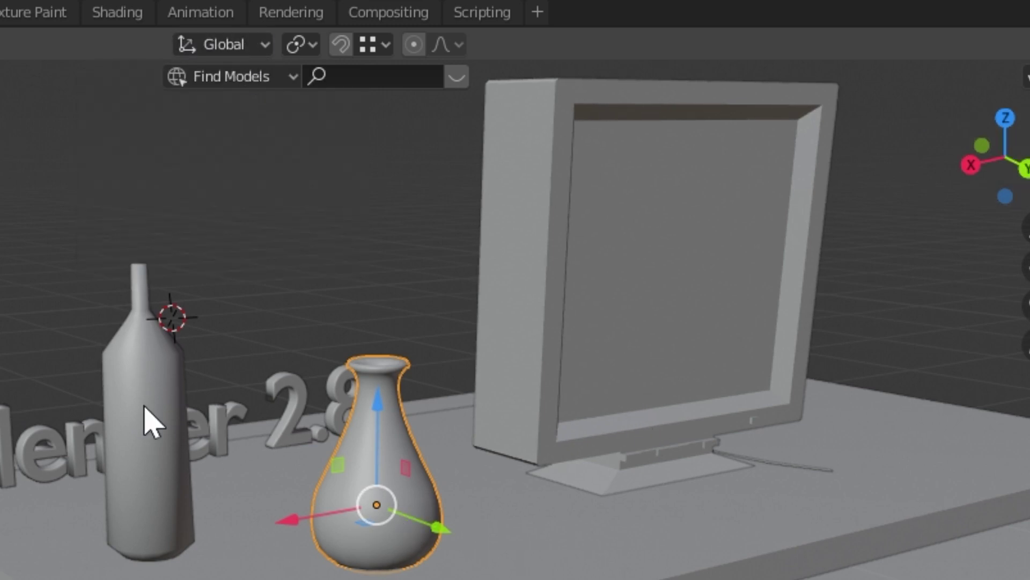
pyautogui.click(188, 477)
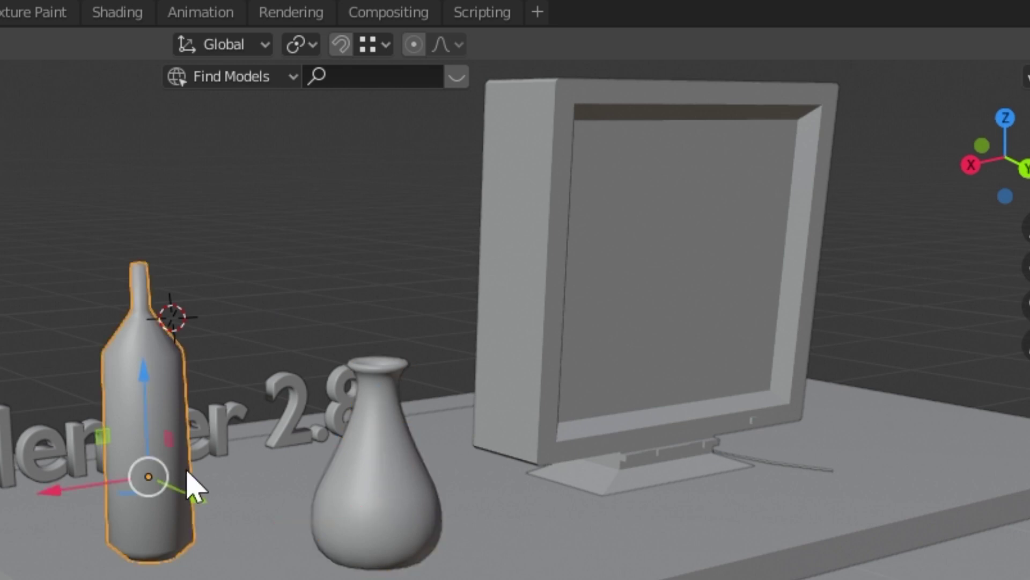
pyautogui.click(357, 550)
pyautogui.click(265, 45)
pyautogui.click(198, 148)
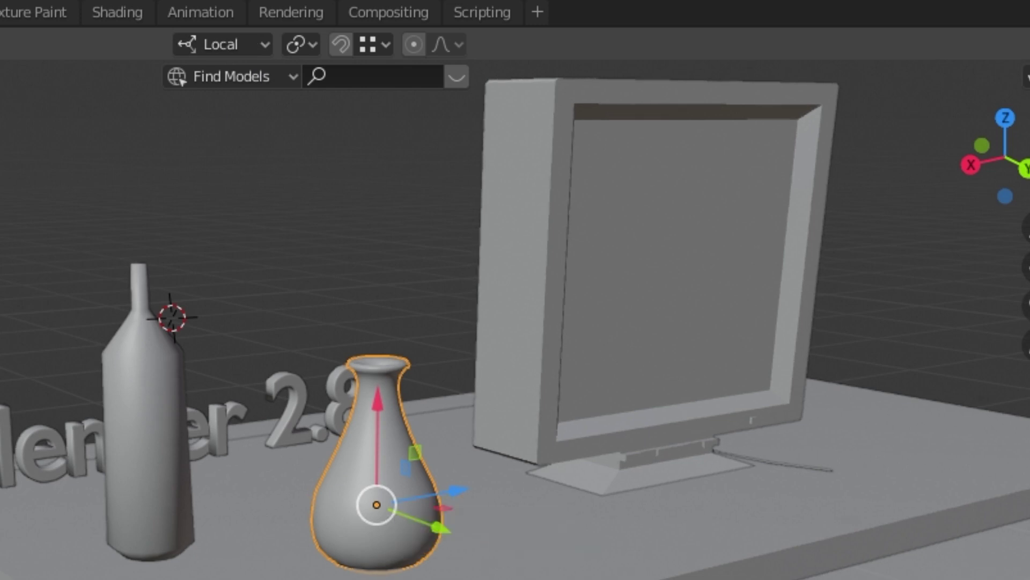
pyautogui.click(213, 43)
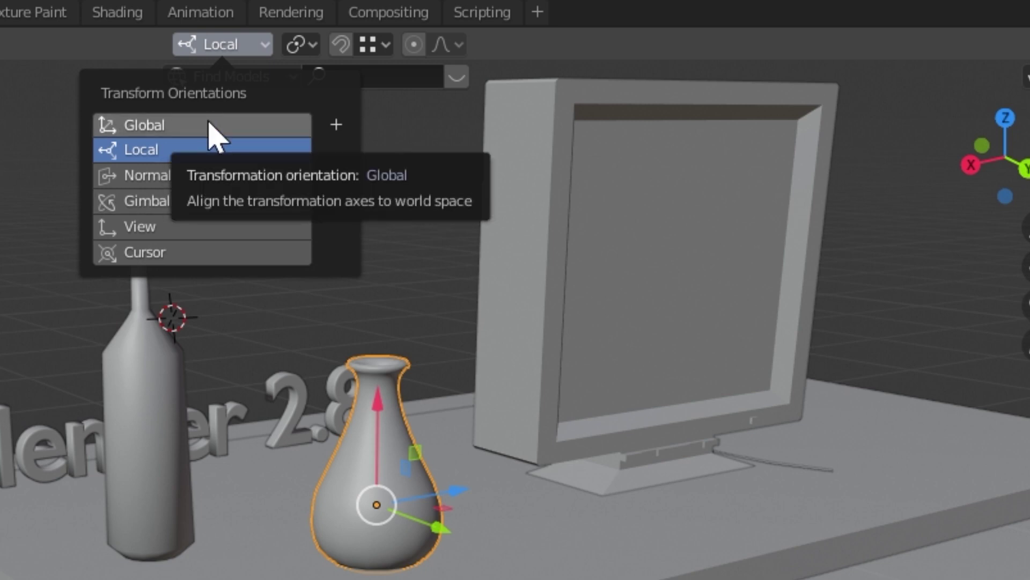
# Select the bottle, inspect its Local axes, then return orientation to Global
pyautogui.click(210, 125)
pyautogui.click(171, 463)
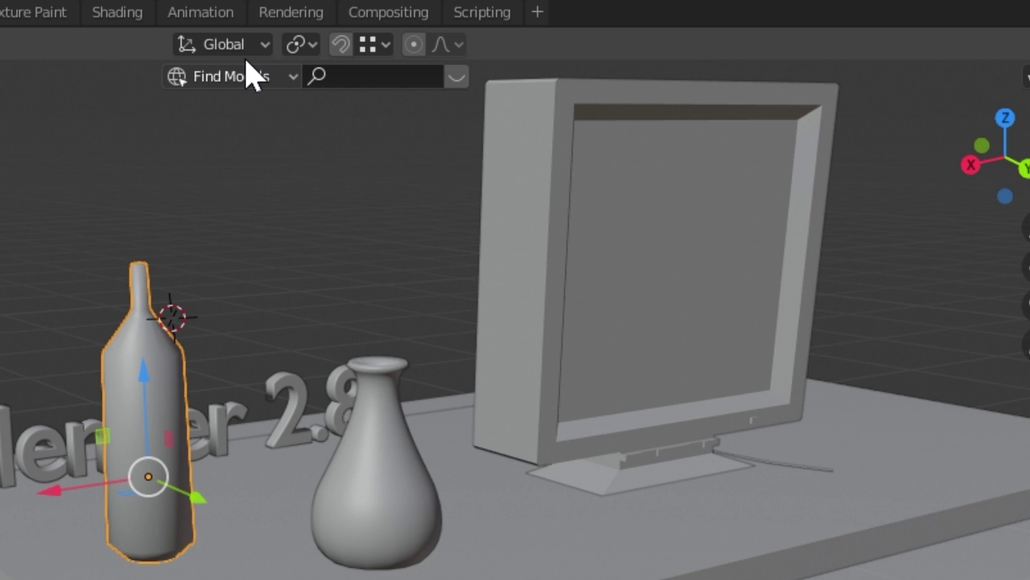
pyautogui.click(236, 44)
pyautogui.click(194, 150)
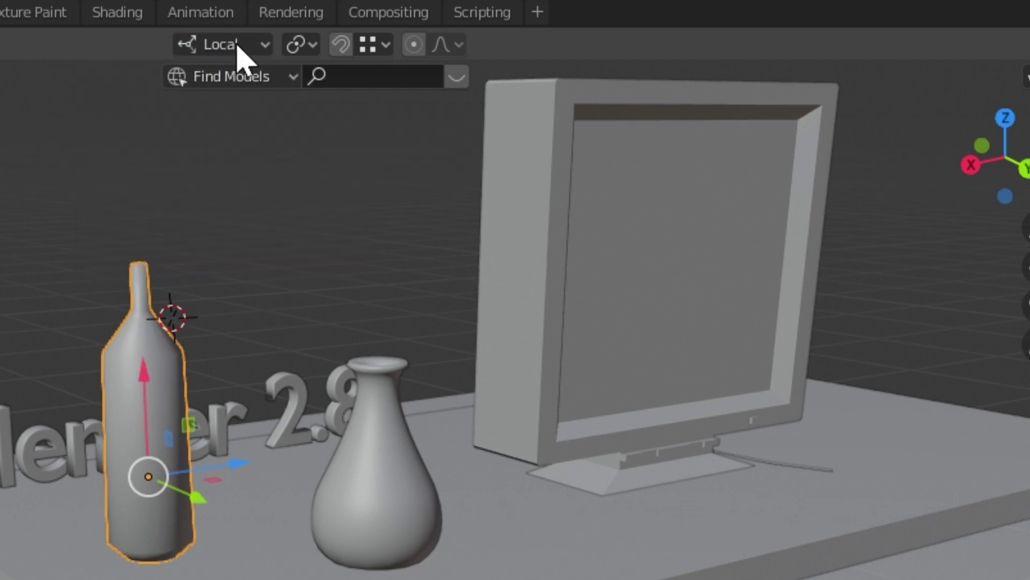
pyautogui.click(236, 45)
pyautogui.click(221, 125)
# Select the monitor and display its axes in Local orientation
pyautogui.click(615, 424)
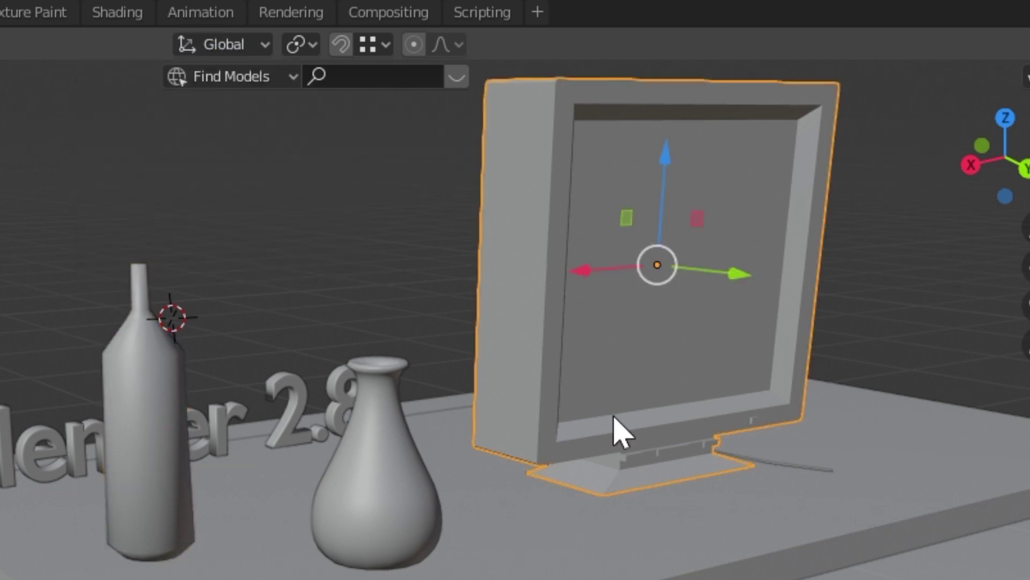
pyautogui.click(223, 45)
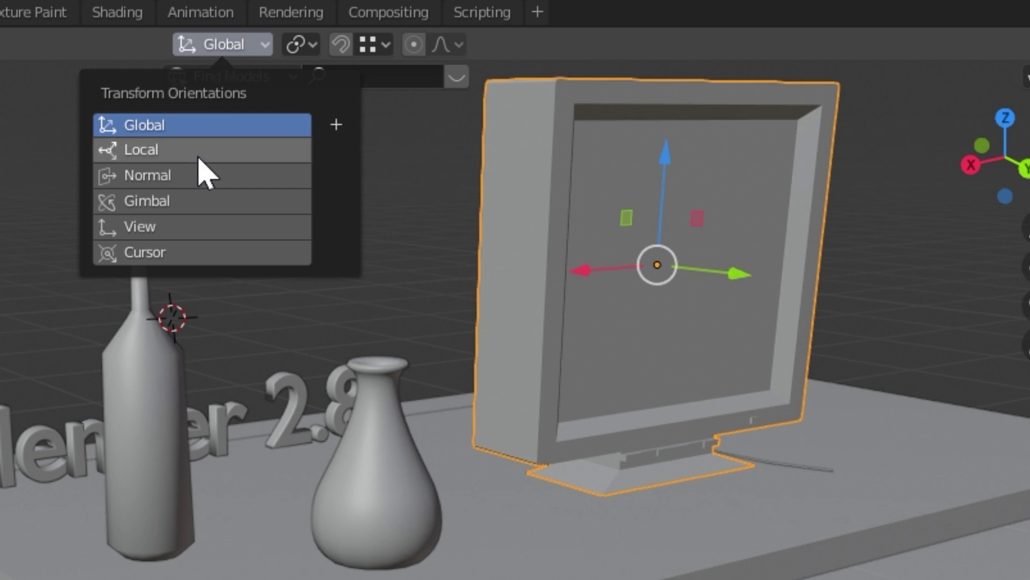
pyautogui.click(199, 156)
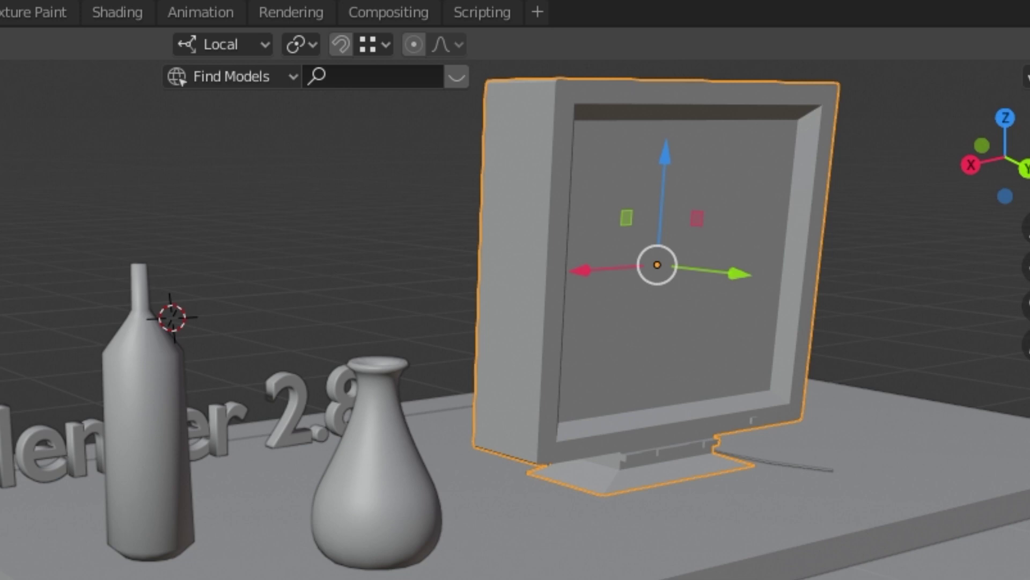
pyautogui.keyDown('ctrl'); pyautogui.scroll(1, 251, 49); pyautogui.keyUp('ctrl')
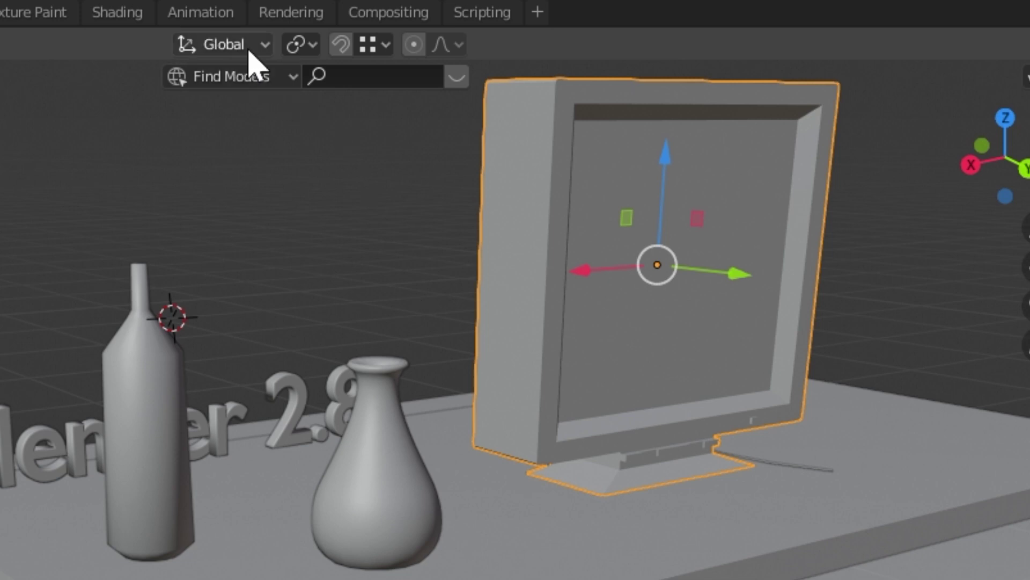
pyautogui.click(250, 49)
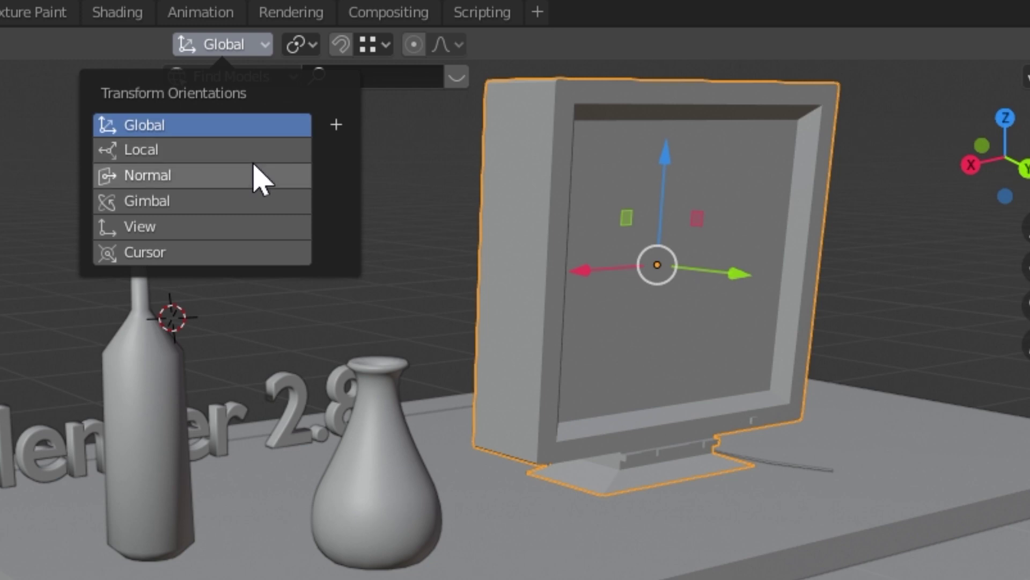
# Select the vase and set the transform orientation to Normal, then View
pyautogui.click(371, 561)
pyautogui.click(219, 51)
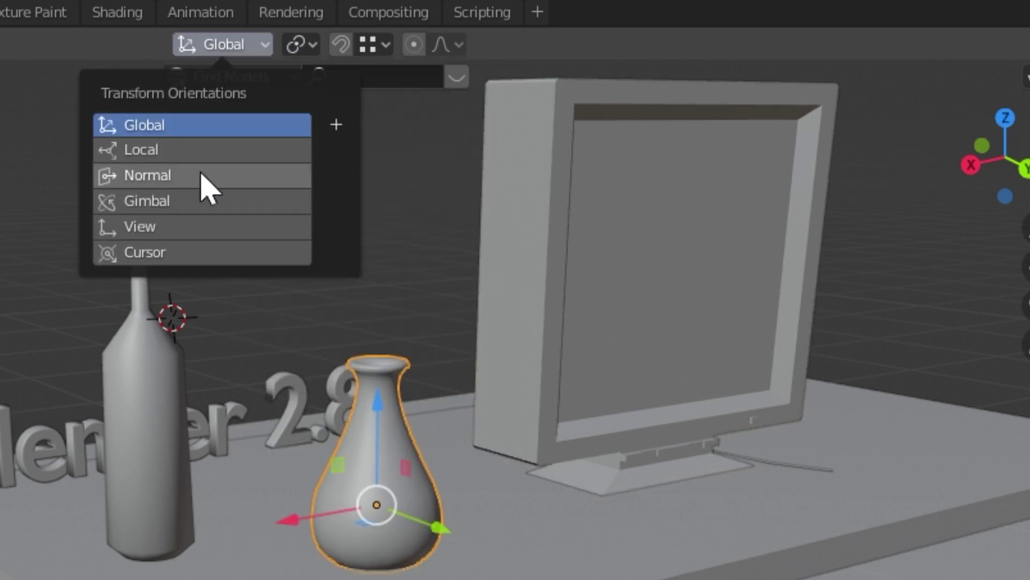
pyautogui.click(200, 177)
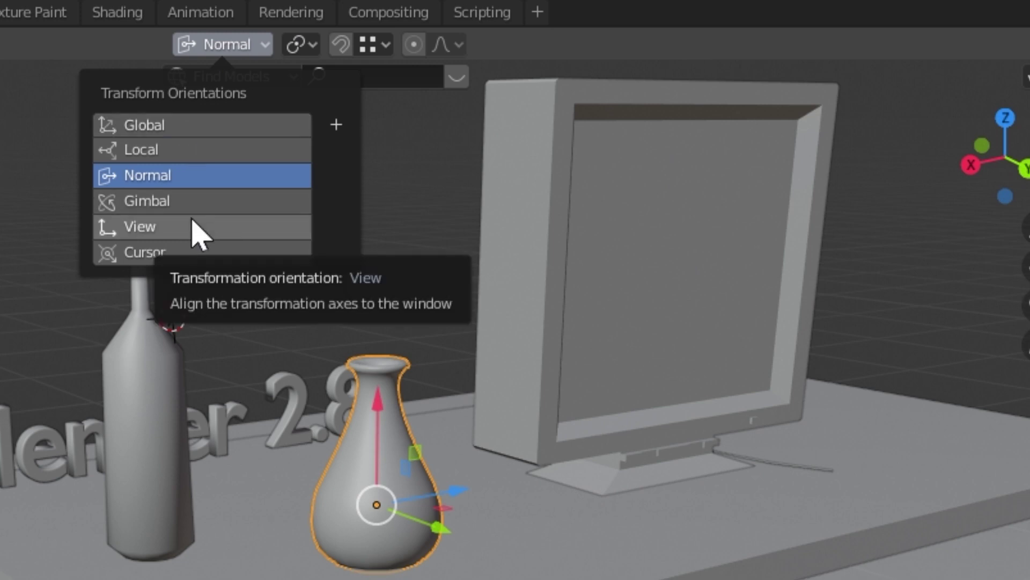
pyautogui.click(161, 230)
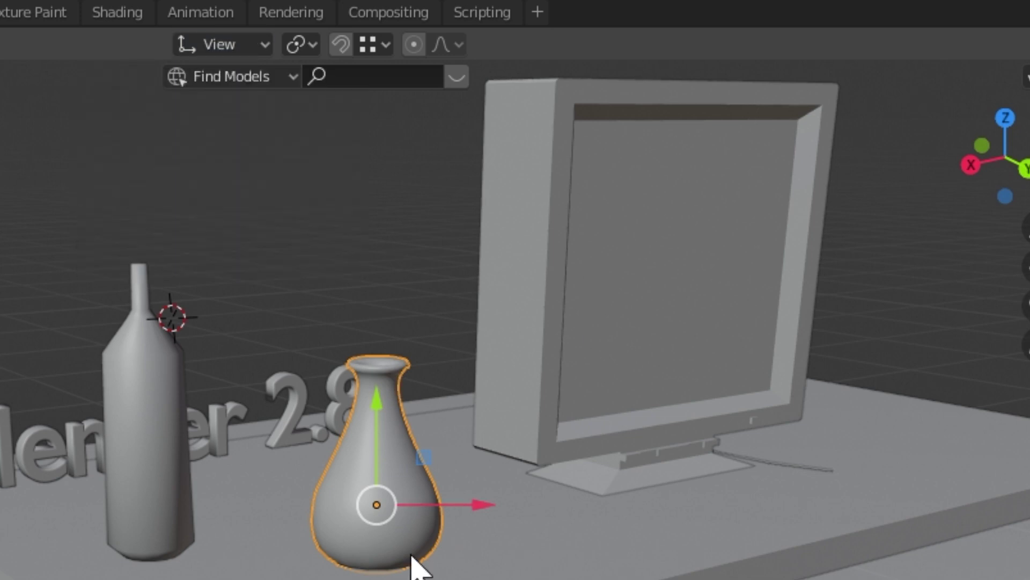
# Orbit around the vase and move it sideways along the view's X axis
pyautogui.moveTo(417, 564)
pyautogui.mouseDown(button='middle')
pyautogui.moveTo(330, 575)
pyautogui.moveTo(71, 548)
pyautogui.moveTo(311, 534)
pyautogui.moveTo(408, 543)
pyautogui.moveTo(526, 529)
pyautogui.moveTo(393, 553)
pyautogui.moveTo(138, 564)
pyautogui.moveTo(376, 574)
pyautogui.moveTo(639, 564)
pyautogui.moveTo(429, 574)
pyautogui.moveTo(537, 572)
pyautogui.moveTo(467, 551)
pyautogui.mouseUp(button='middle')
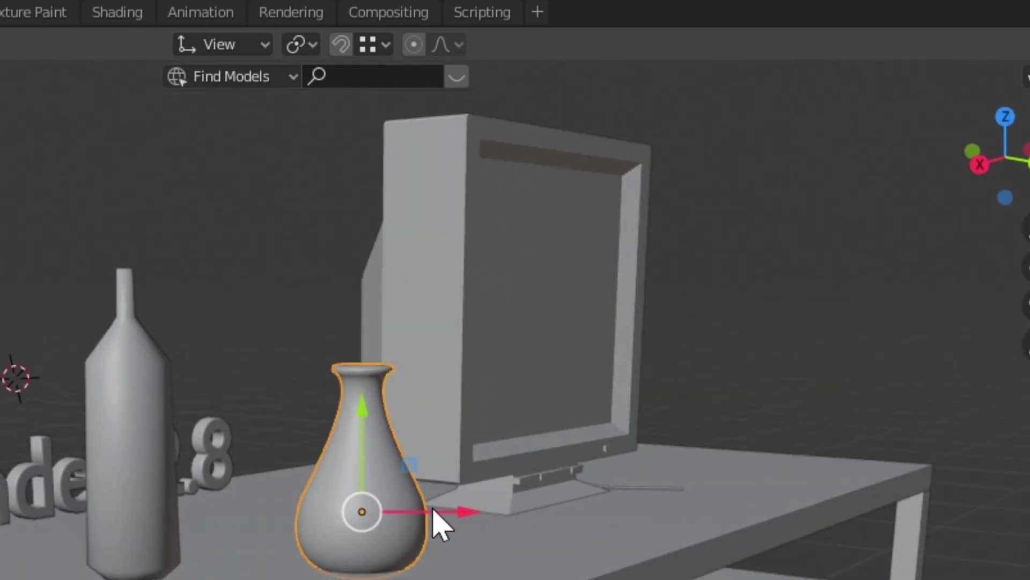
pyautogui.press('g')
pyautogui.press('x')
pyautogui.click(399, 562)
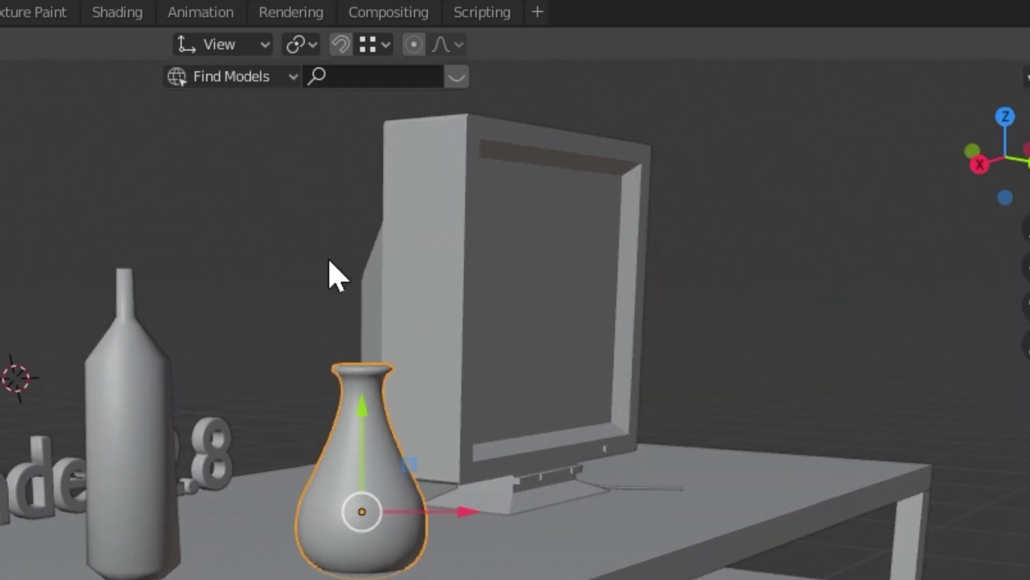
pyautogui.click(231, 45)
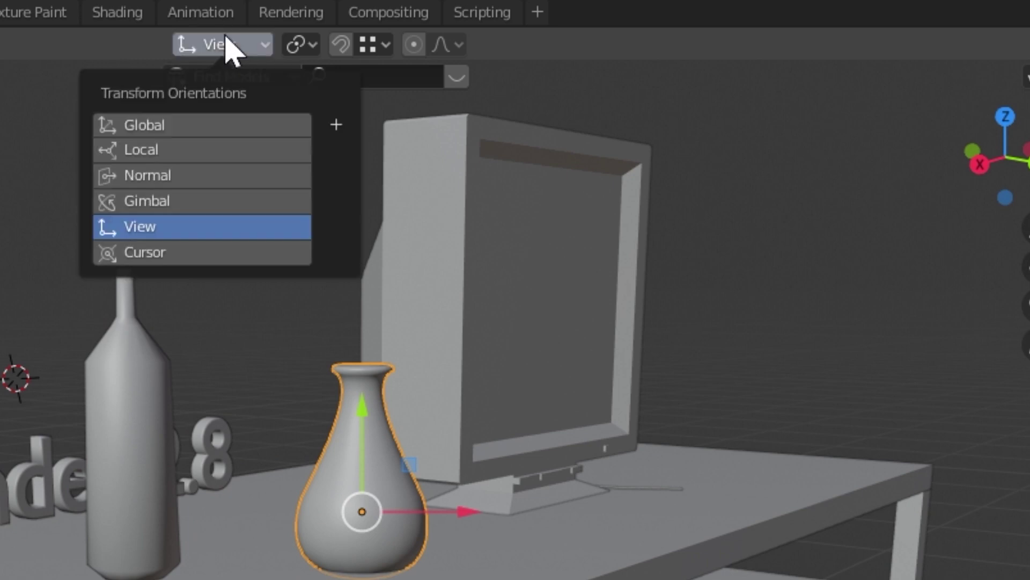
# Return the transform orientation to Global and orbit the view around the table
pyautogui.click(199, 124)
pyautogui.moveTo(395, 437)
pyautogui.mouseDown(button='middle')
pyautogui.moveTo(483, 429)
pyautogui.moveTo(537, 375)
pyautogui.mouseUp(button='middle')
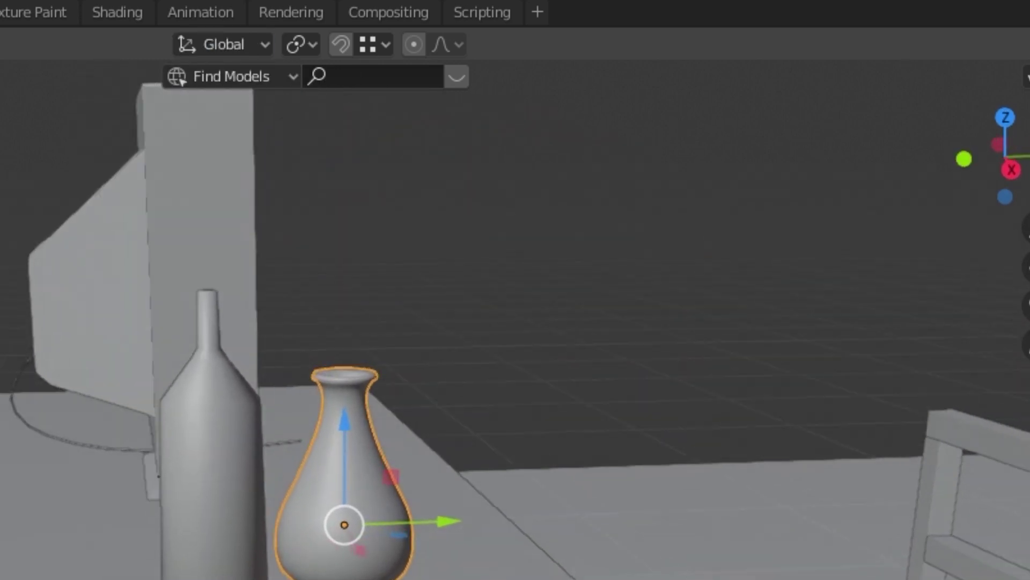
pyautogui.click(236, 48)
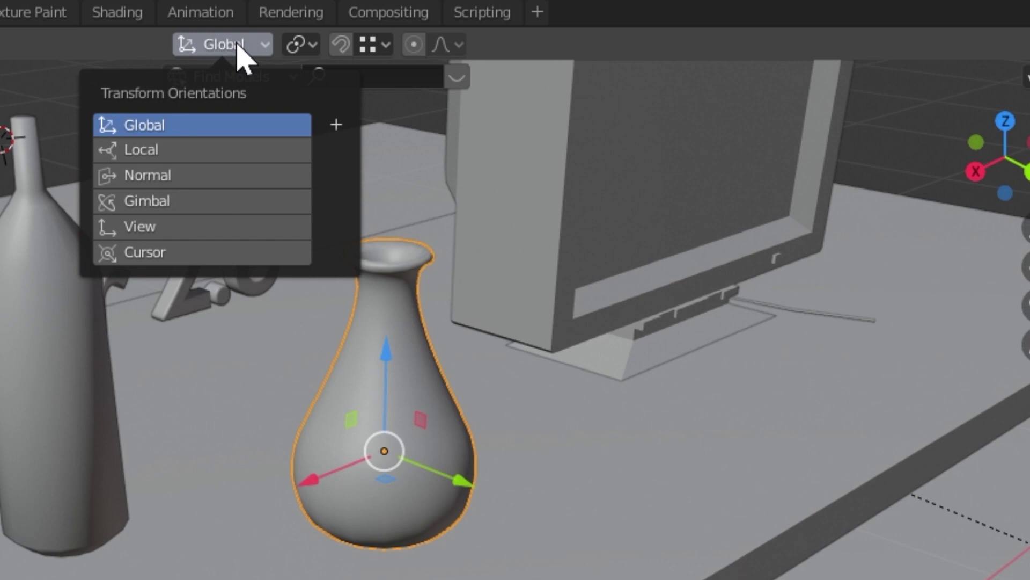
pyautogui.click(237, 47)
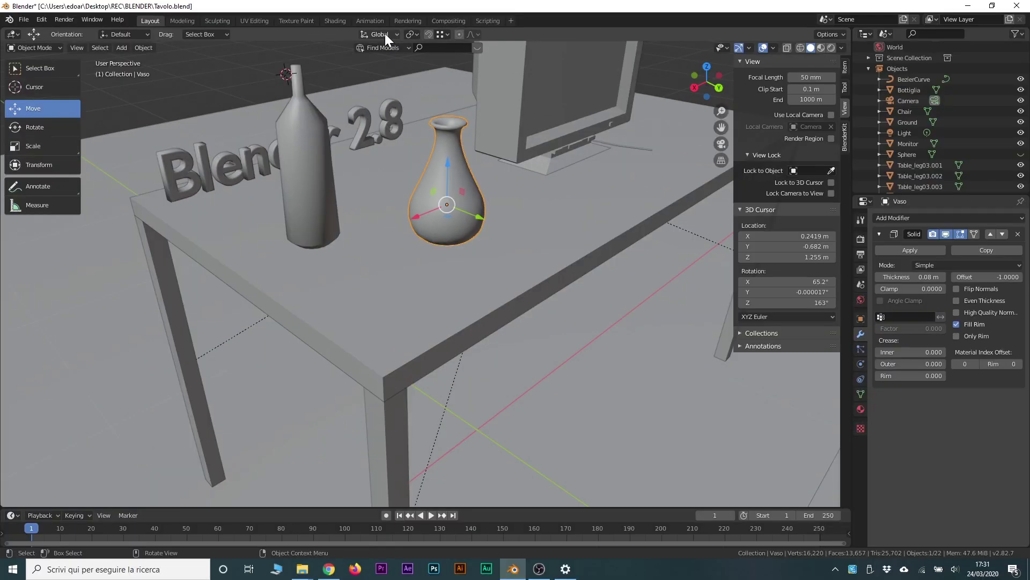
pyautogui.moveTo(390, 168); pyautogui.dragTo(400, 165, button='middle')
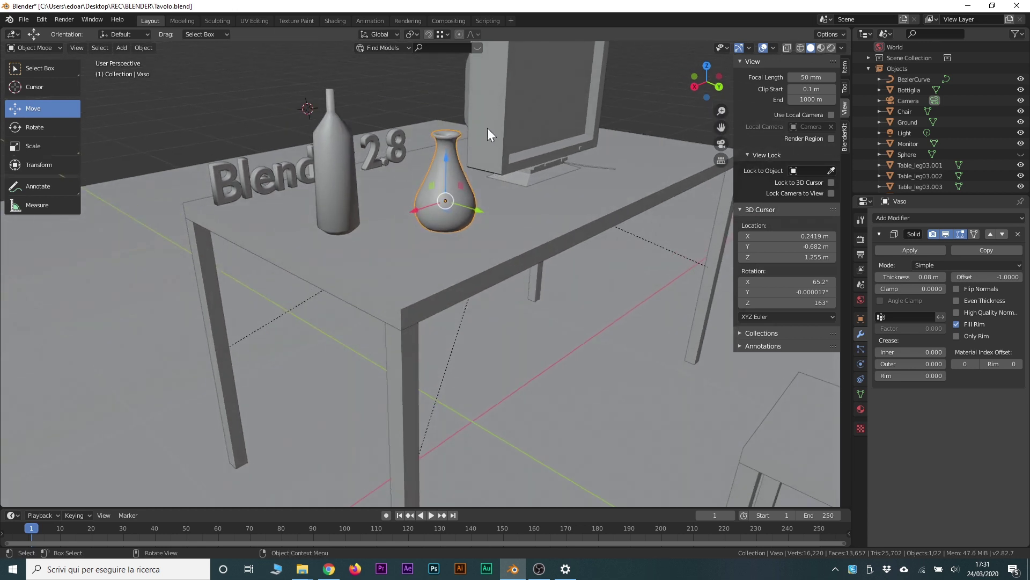
pyautogui.click(391, 33)
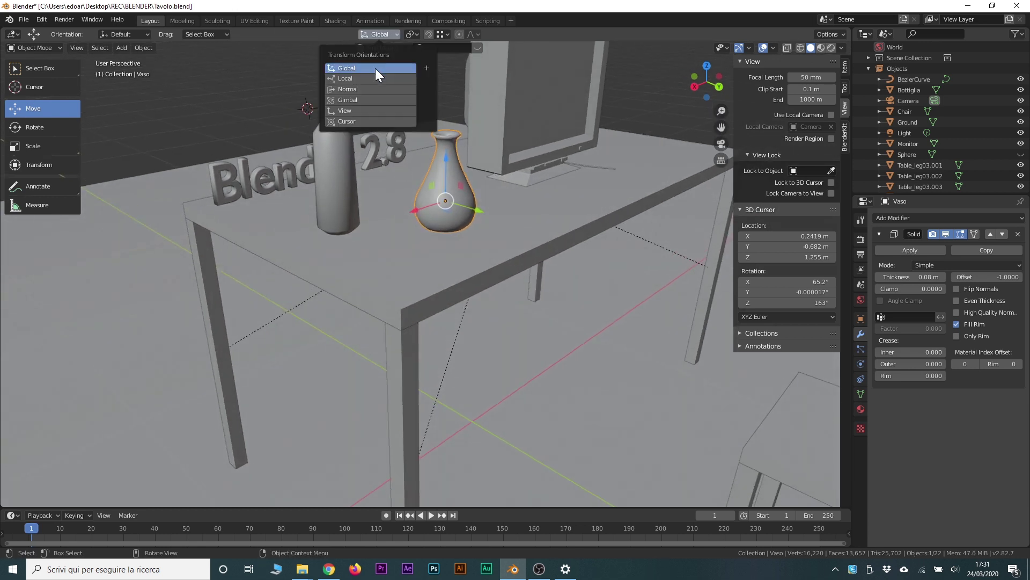
pyautogui.click(386, 33)
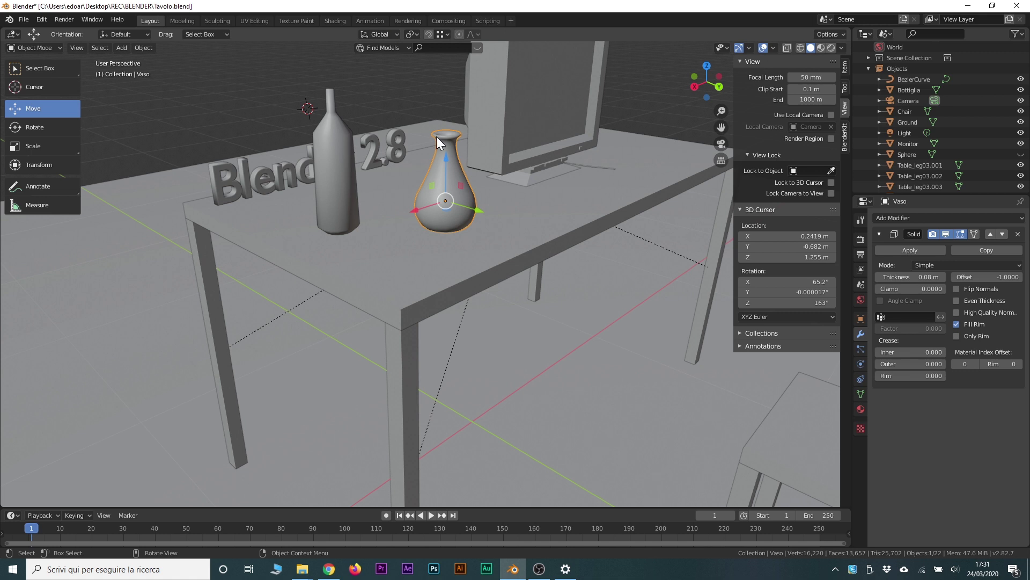
# Rotate the vase about 20 degrees around the X axis
pyautogui.hotkey('shift', 'space')
pyautogui.press('r')
pyautogui.moveTo(473, 190); pyautogui.dragTo(471, 141)
pyautogui.click(33, 107)
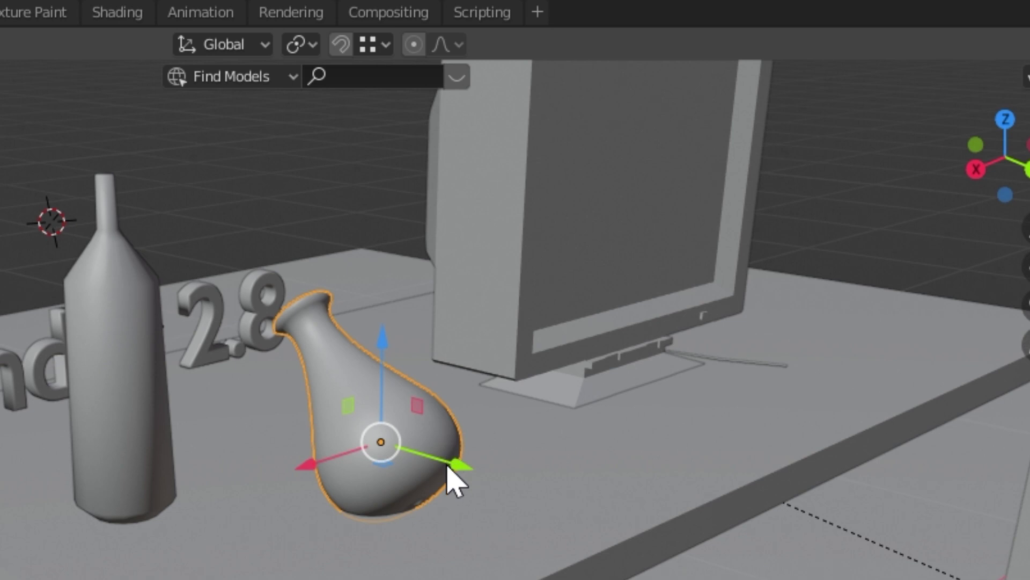
# Undo a stray Y move, then raise the tilted vase along Z
pyautogui.moveTo(455, 476)
pyautogui.mouseDown()
pyautogui.moveTo(647, 543)
pyautogui.moveTo(265, 534)
pyautogui.mouseUp()
pyautogui.hotkey('ctrl', 'z')
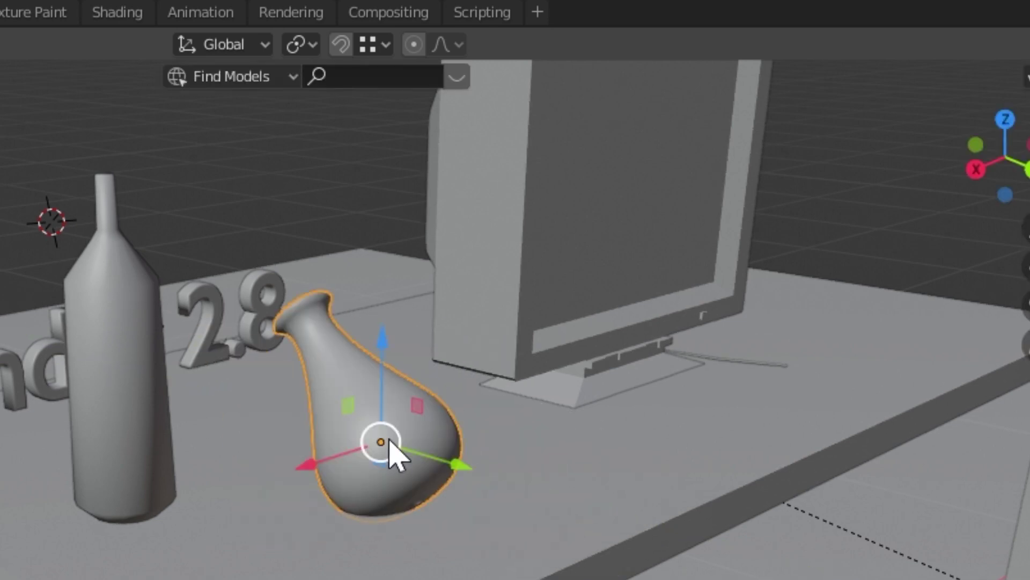
pyautogui.moveTo(357, 422); pyautogui.dragTo(313, 352)
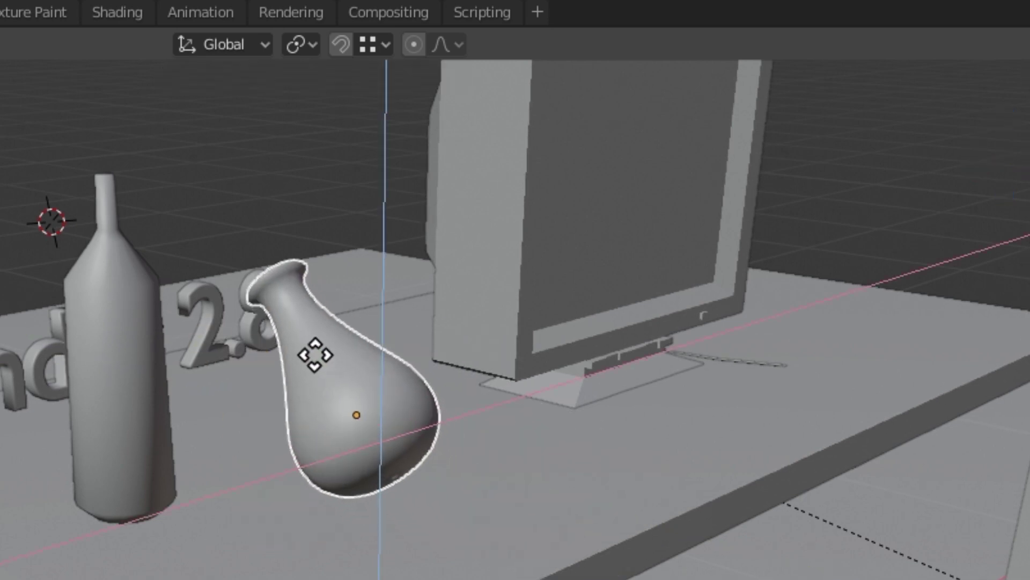
pyautogui.moveTo(456, 529); pyautogui.dragTo(279, 515, button='middle')
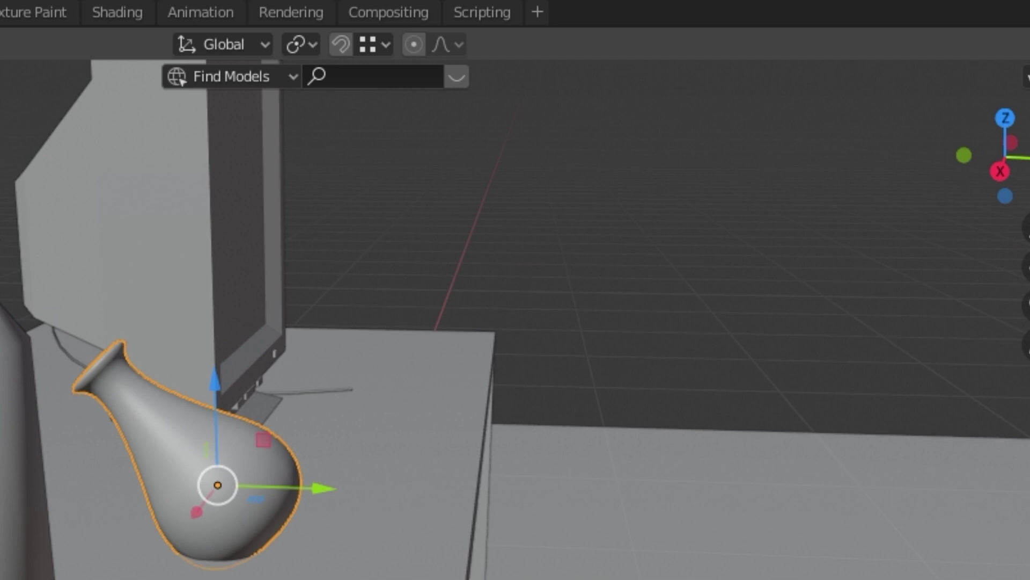
# Set Local orientation and slide the vase 0.107 m along its local X axis
pyautogui.click(223, 44)
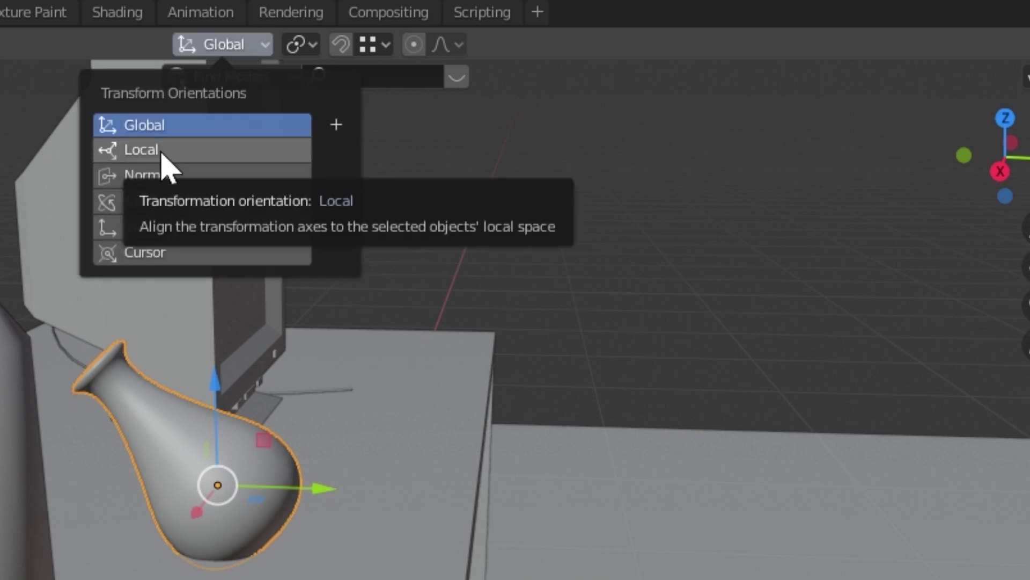
pyautogui.click(142, 150)
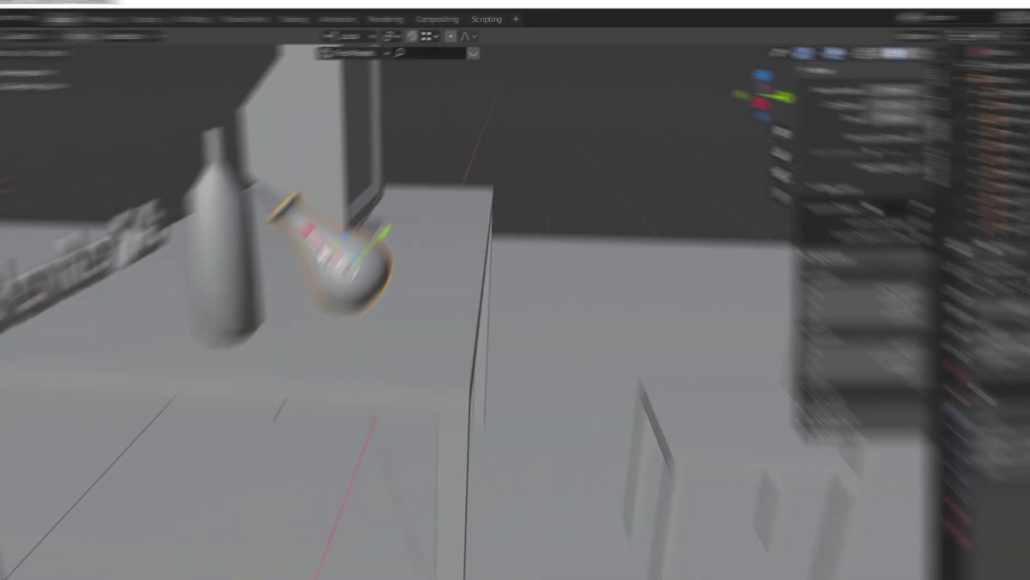
pyautogui.moveTo(344, 187); pyautogui.dragTo(255, 112)
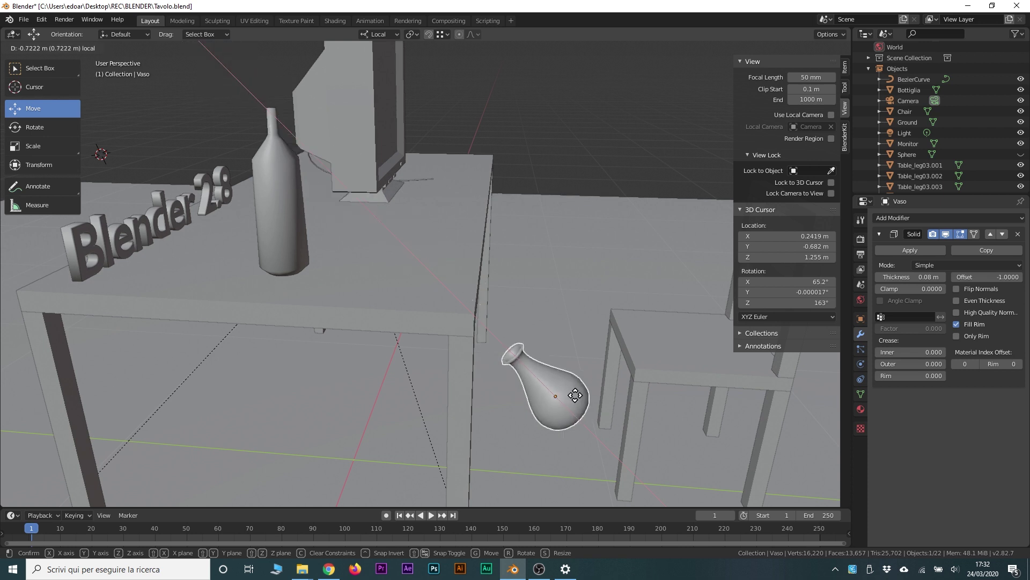
pyautogui.moveTo(255, 111); pyautogui.dragTo(300, 156)
pyautogui.click(381, 33)
# Try Gimbal and View orientations, nudge the vase, then undo its changes
pyautogui.click(373, 101)
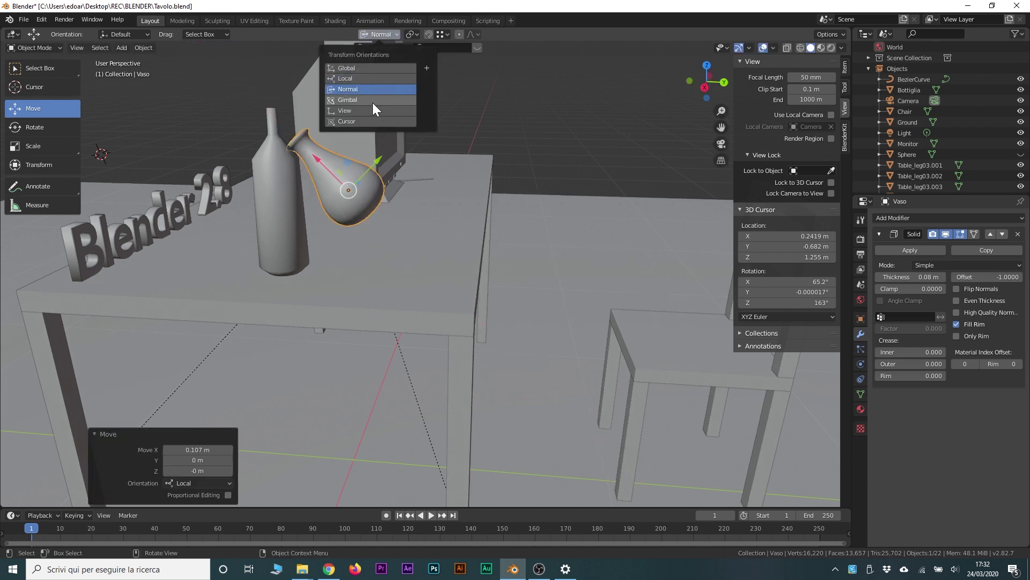
pyautogui.click(372, 109)
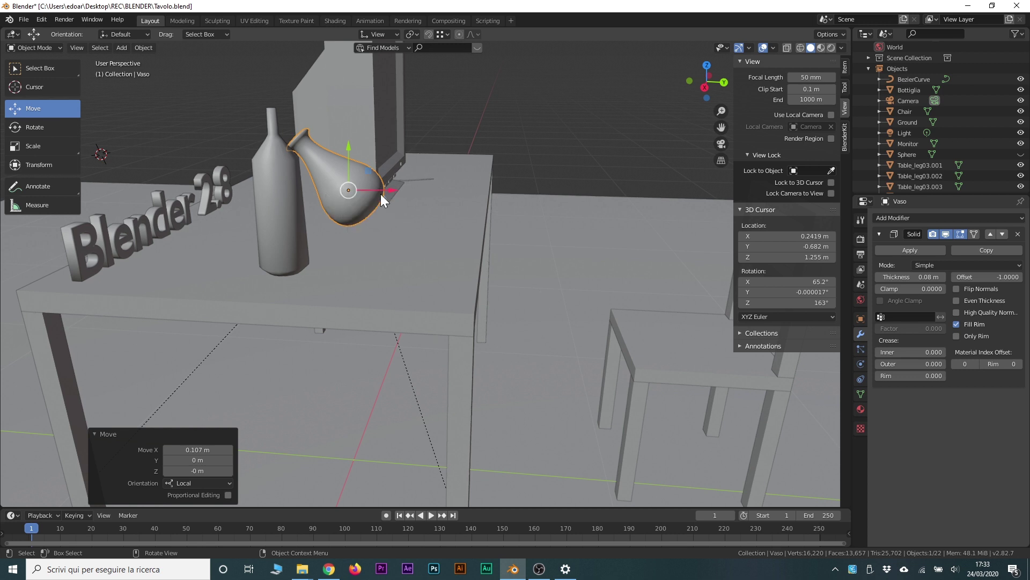
pyautogui.moveTo(406, 227)
pyautogui.mouseDown(button='middle')
pyautogui.moveTo(539, 227)
pyautogui.moveTo(499, 224)
pyautogui.mouseUp(button='middle')
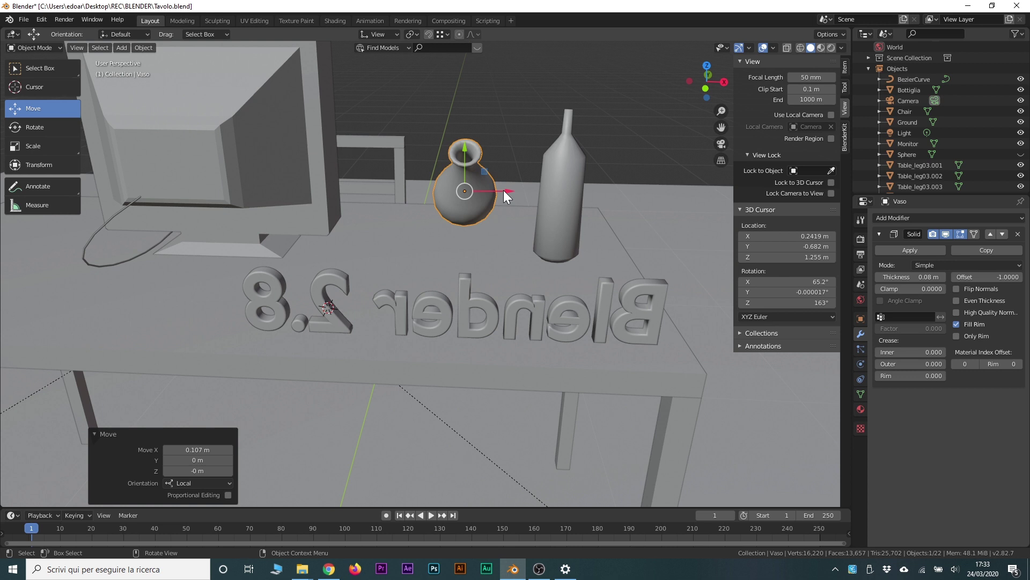
pyautogui.moveTo(504, 190); pyautogui.dragTo(492, 220)
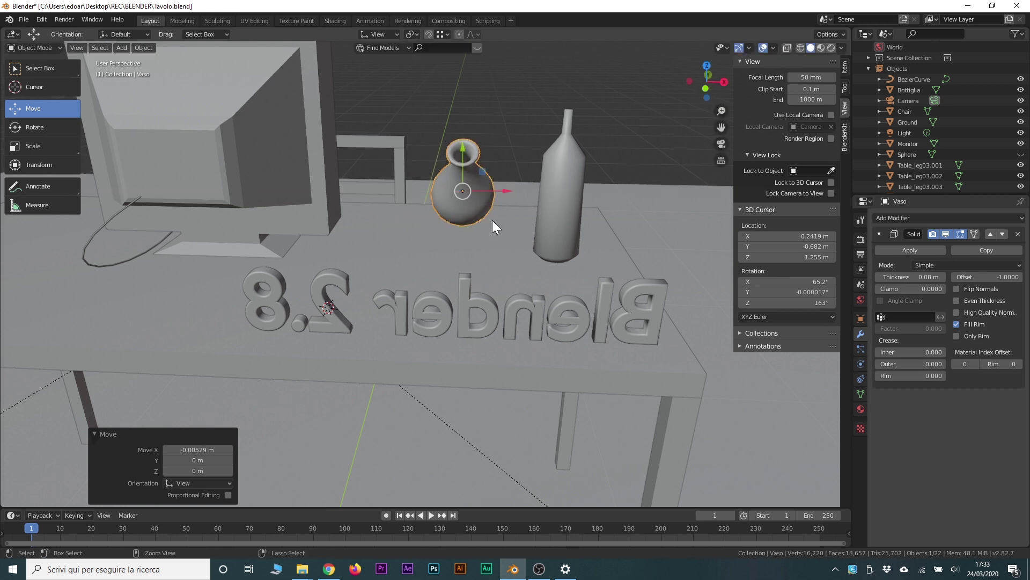
pyautogui.hotkey('ctrl', 'z')
# Set orientation back to Global, reframe the table, and reselect the upright vase
pyautogui.click(385, 34)
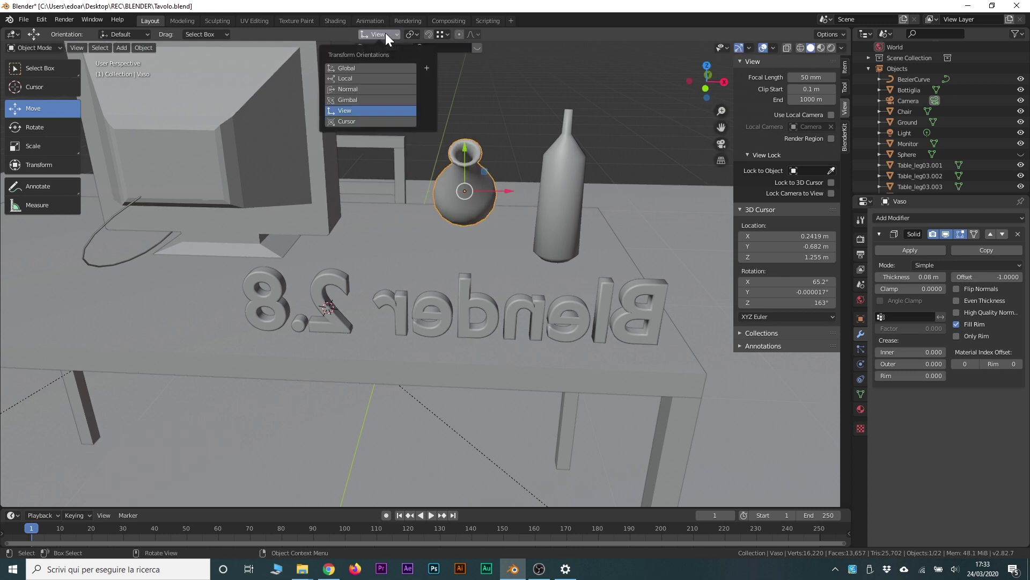
pyautogui.click(376, 63)
pyautogui.moveTo(322, 119); pyautogui.dragTo(476, 237, button='middle')
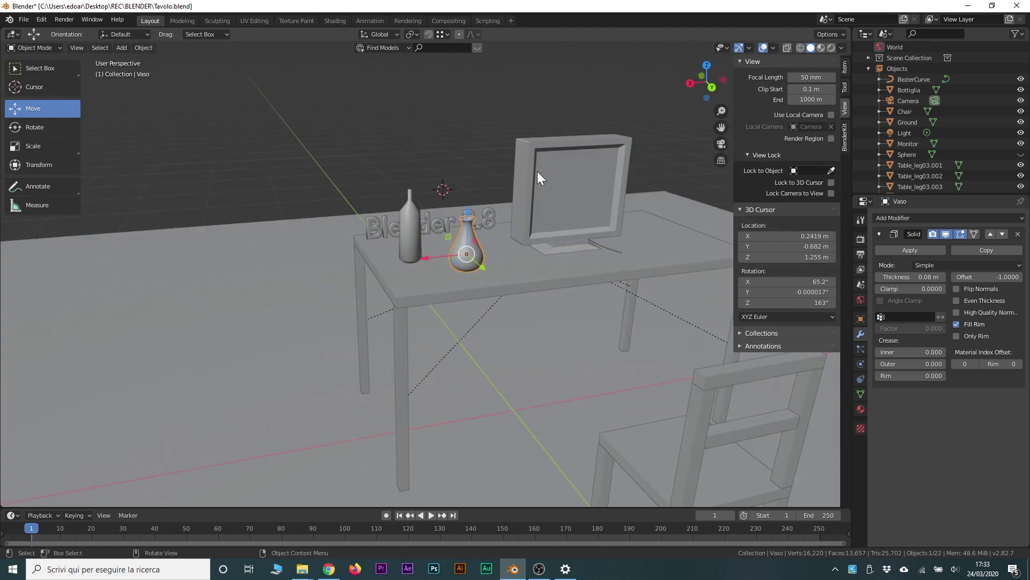
pyautogui.moveTo(537, 171)
pyautogui.mouseDown(button='middle')
pyautogui.moveTo(550, 231)
pyautogui.moveTo(464, 268)
pyautogui.mouseUp(button='middle')
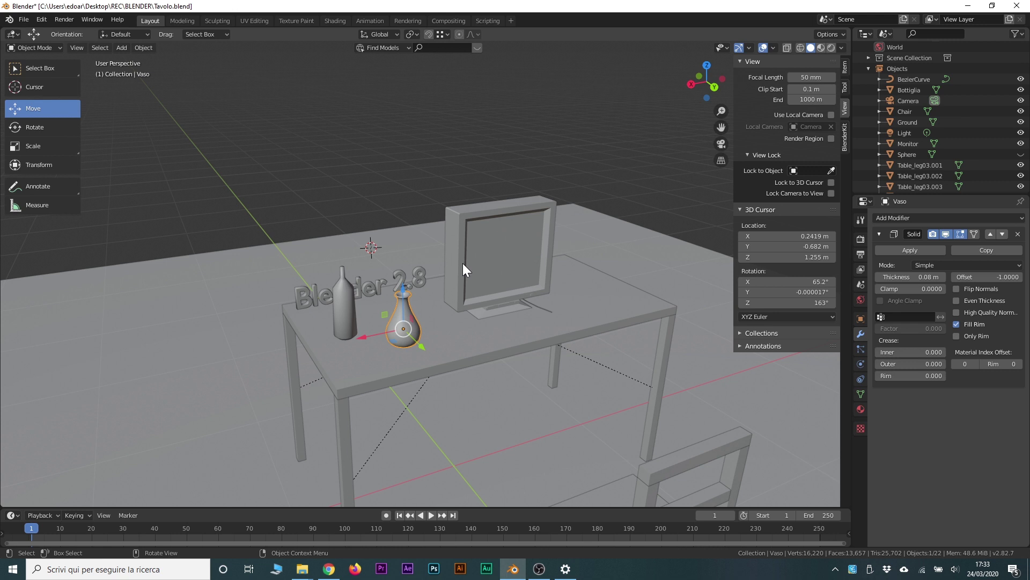
pyautogui.scroll(2, 433, 354)
pyautogui.scroll(2, 433, 355)
pyautogui.scroll(2, 435, 372)
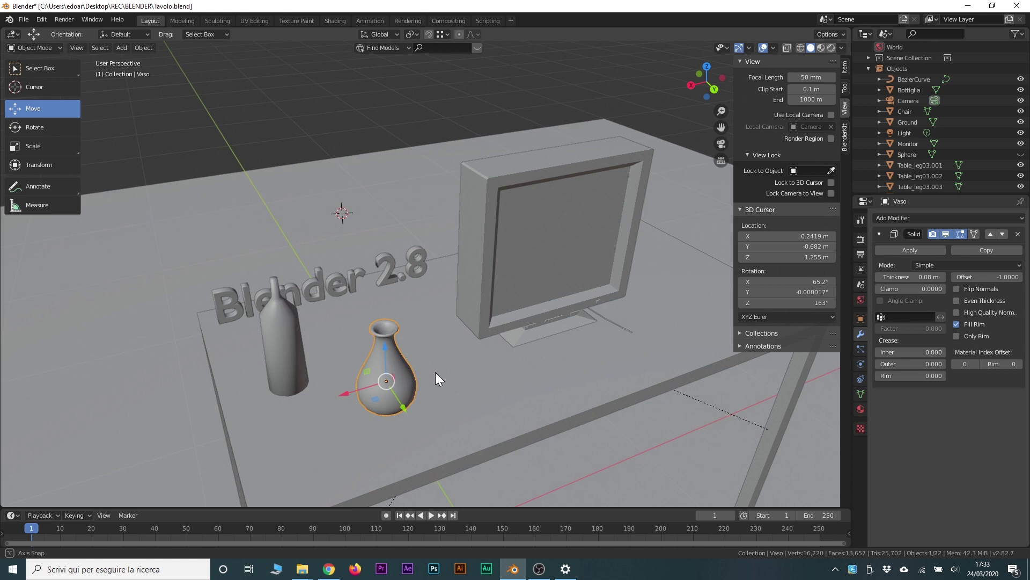
pyautogui.moveTo(435, 372); pyautogui.dragTo(481, 324, button='middle')
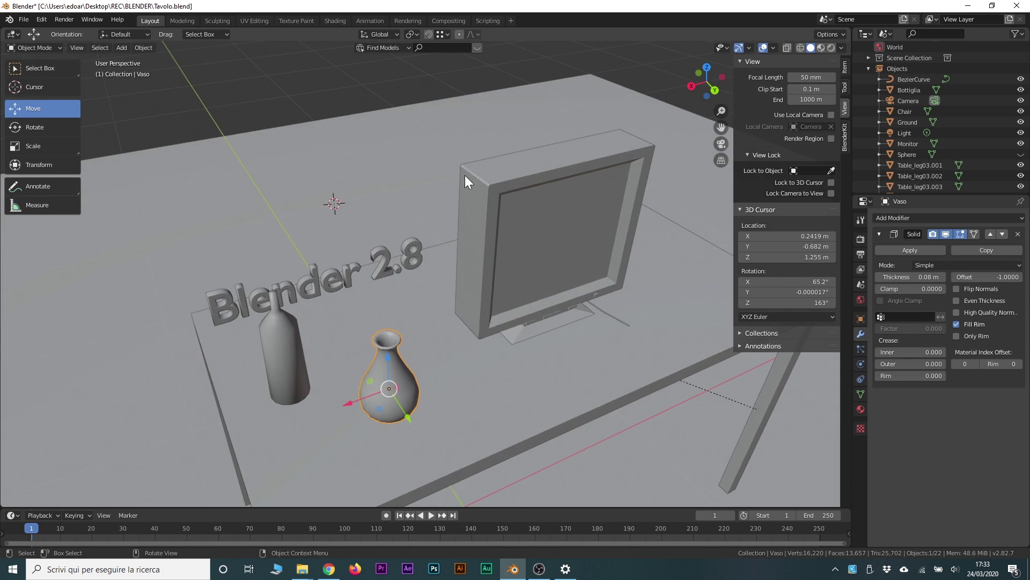
pyautogui.click(440, 166)
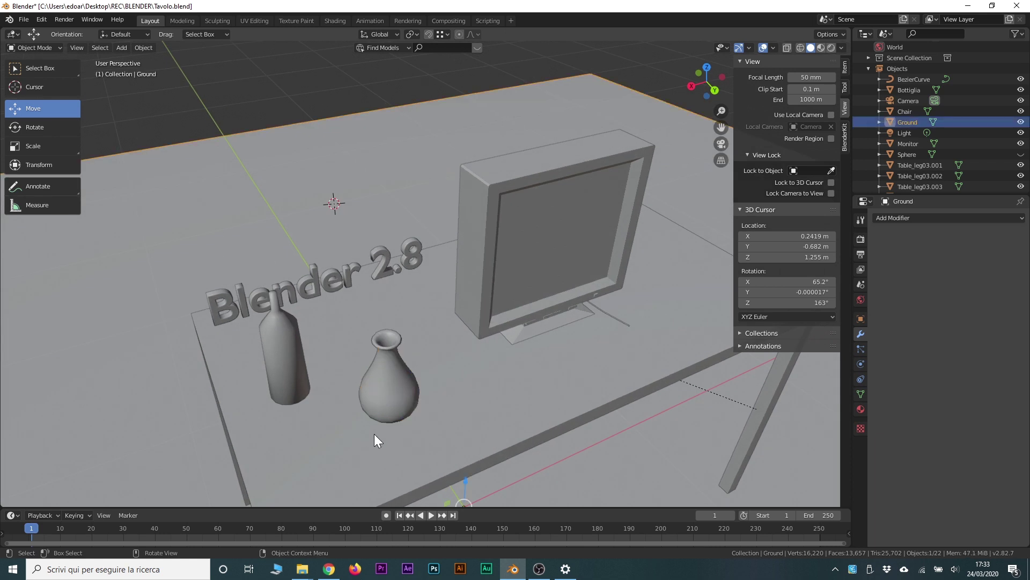
pyautogui.click(395, 397)
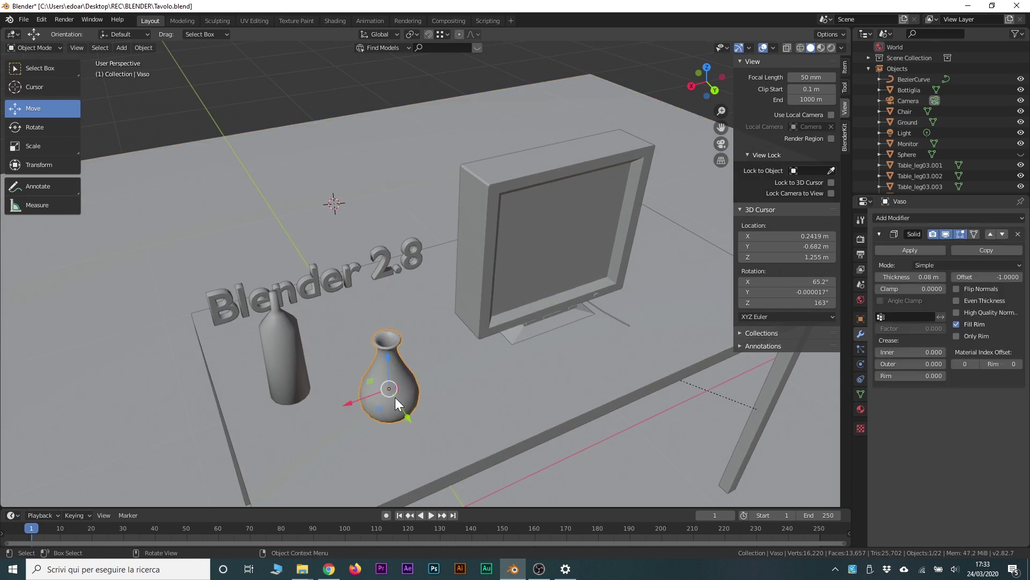
pyautogui.click(51, 152)
pyautogui.moveTo(359, 384)
pyautogui.mouseDown(button='middle')
pyautogui.moveTo(391, 355)
pyautogui.moveTo(394, 365)
pyautogui.mouseUp(button='middle')
pyautogui.moveTo(393, 365); pyautogui.dragTo(405, 394)
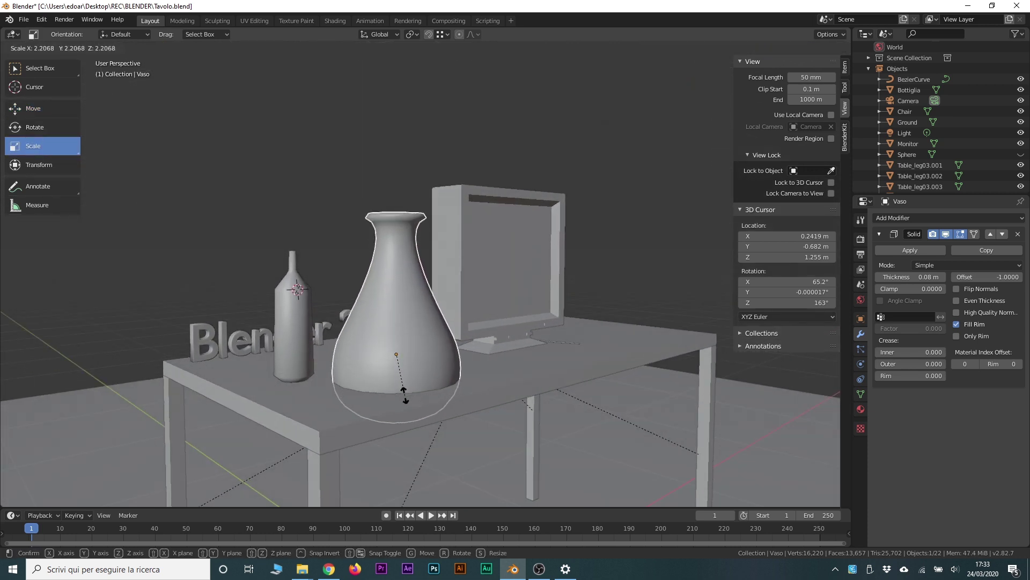
pyautogui.moveTo(405, 395)
pyautogui.mouseDown()
pyautogui.moveTo(401, 369)
pyautogui.moveTo(410, 410)
pyautogui.moveTo(397, 358)
pyautogui.moveTo(400, 404)
pyautogui.mouseUp()
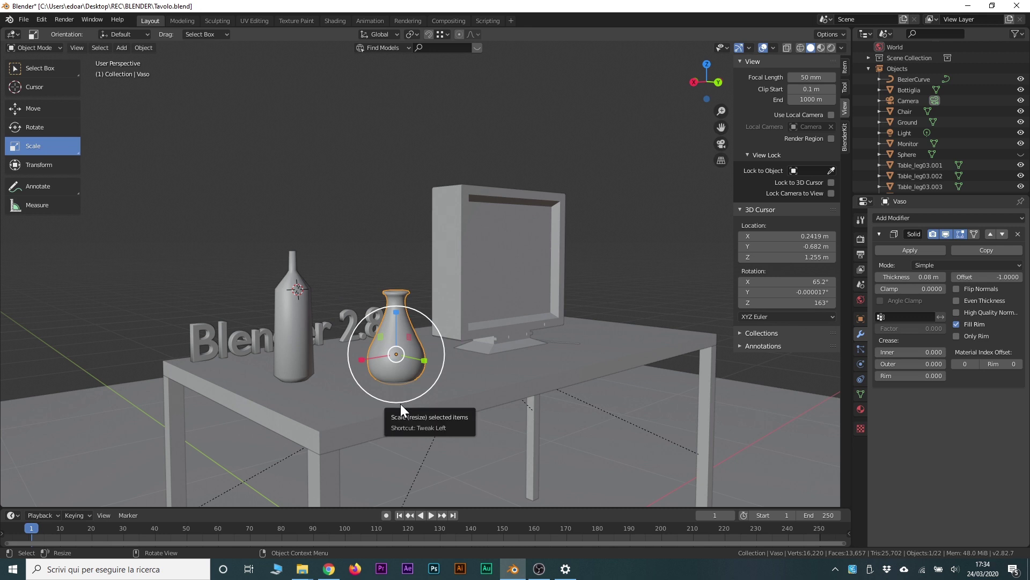
pyautogui.click(398, 366)
pyautogui.moveTo(331, 387); pyautogui.dragTo(195, 366, button='middle')
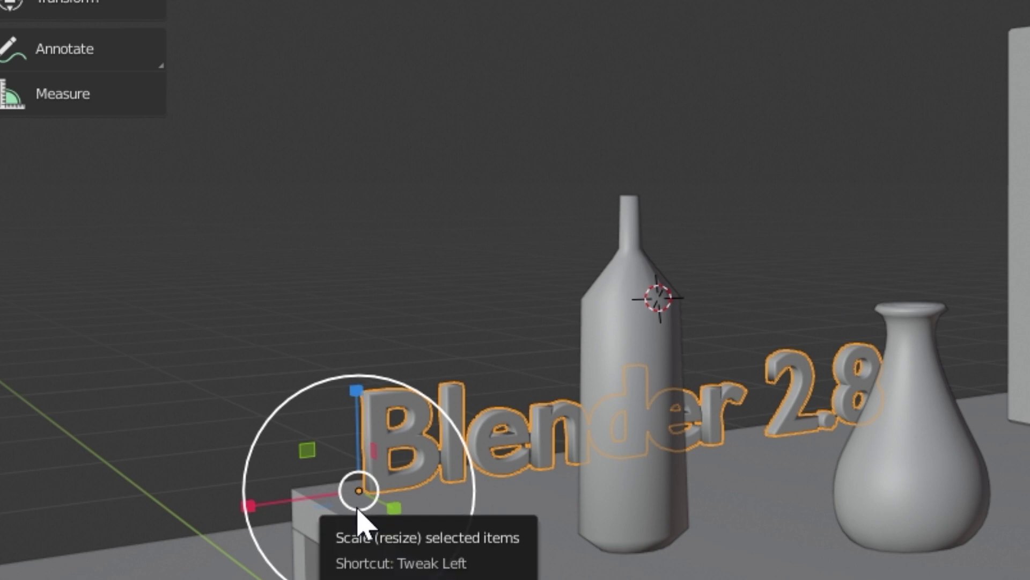
pyautogui.moveTo(357, 513); pyautogui.dragTo(363, 559)
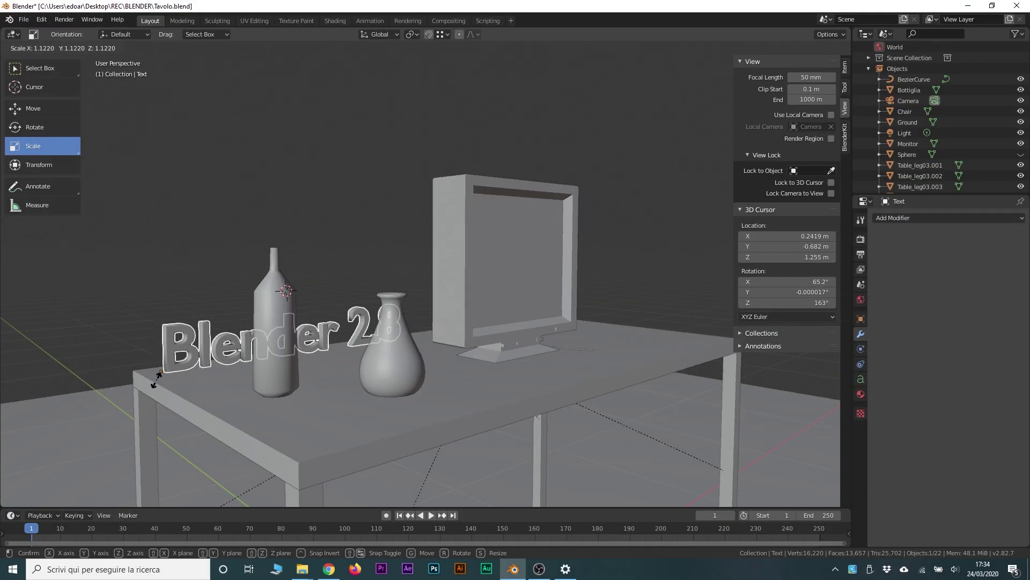
pyautogui.moveTo(362, 559)
pyautogui.mouseDown()
pyautogui.moveTo(157, 379)
pyautogui.moveTo(160, 397)
pyautogui.moveTo(161, 372)
pyautogui.mouseUp()
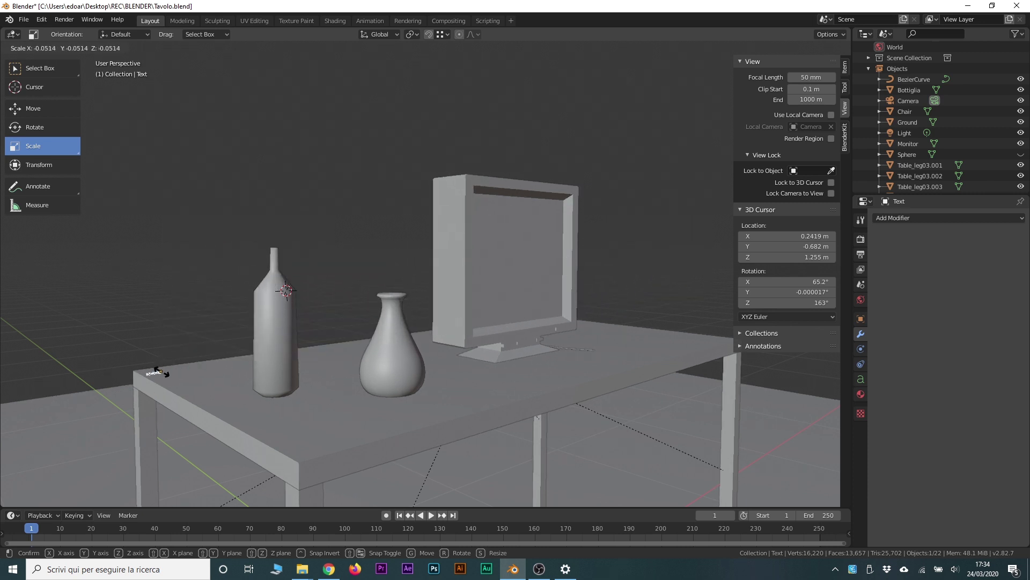
pyautogui.press('Escape')
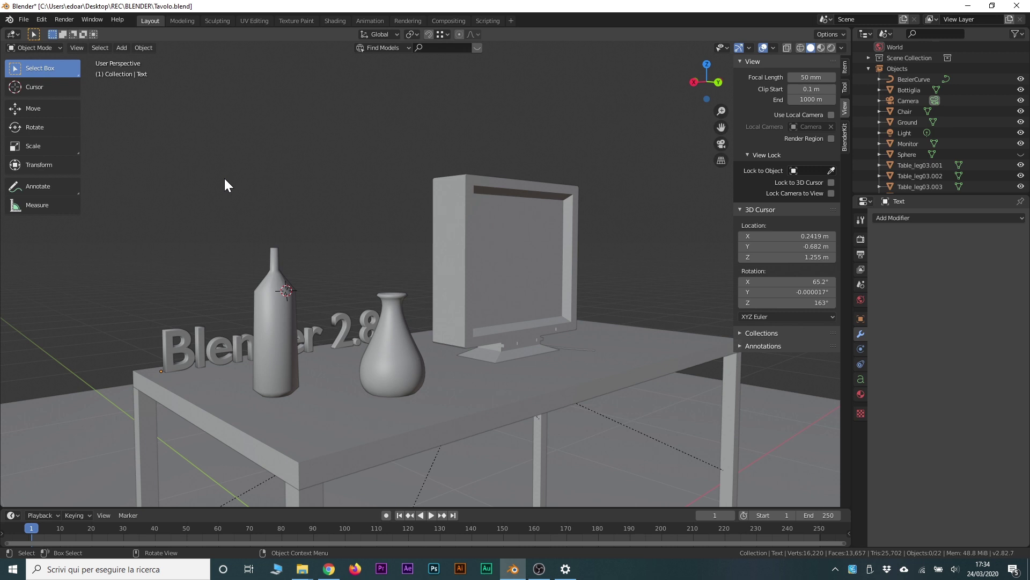
# Orbit and zoom over the table, then bring up the Shift+A add menu
pyautogui.moveTo(310, 304)
pyautogui.mouseDown(button='middle')
pyautogui.moveTo(381, 353)
pyautogui.moveTo(329, 200)
pyautogui.mouseUp(button='middle')
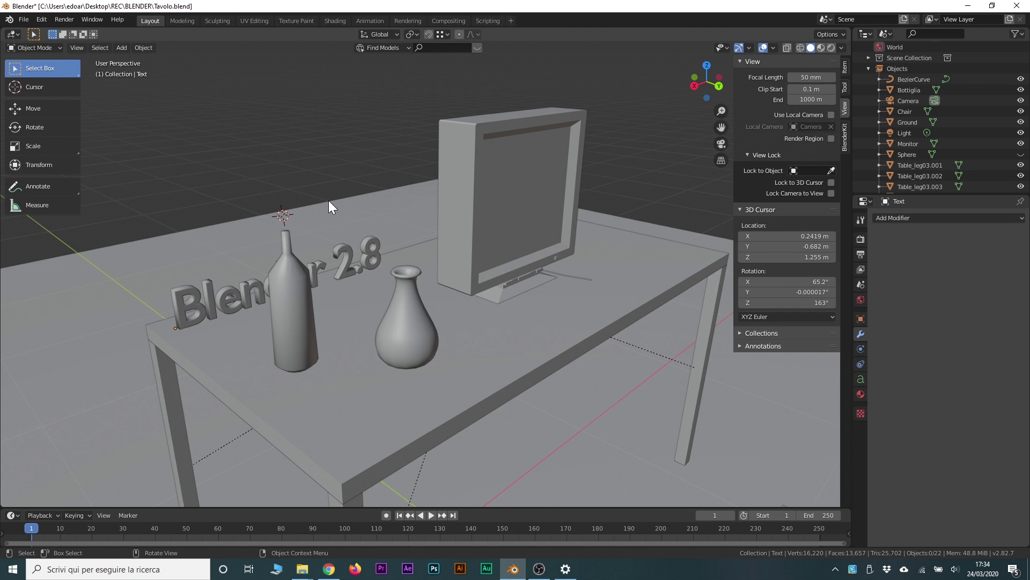
pyautogui.scroll(2, 378, 271)
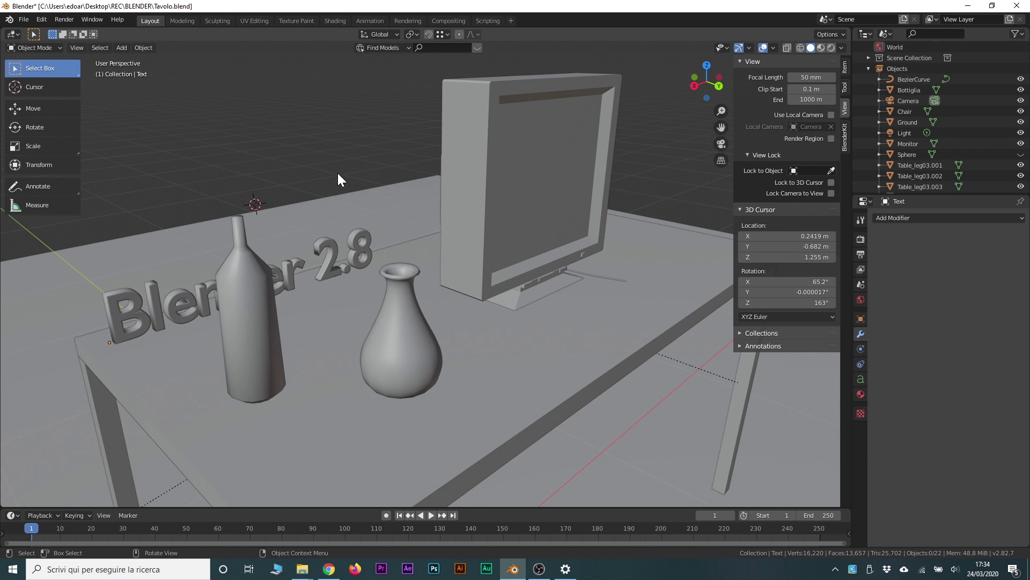
pyautogui.scroll(-2, 338, 172)
pyautogui.scroll(-2, 320, 196)
pyautogui.scroll(1, 330, 176)
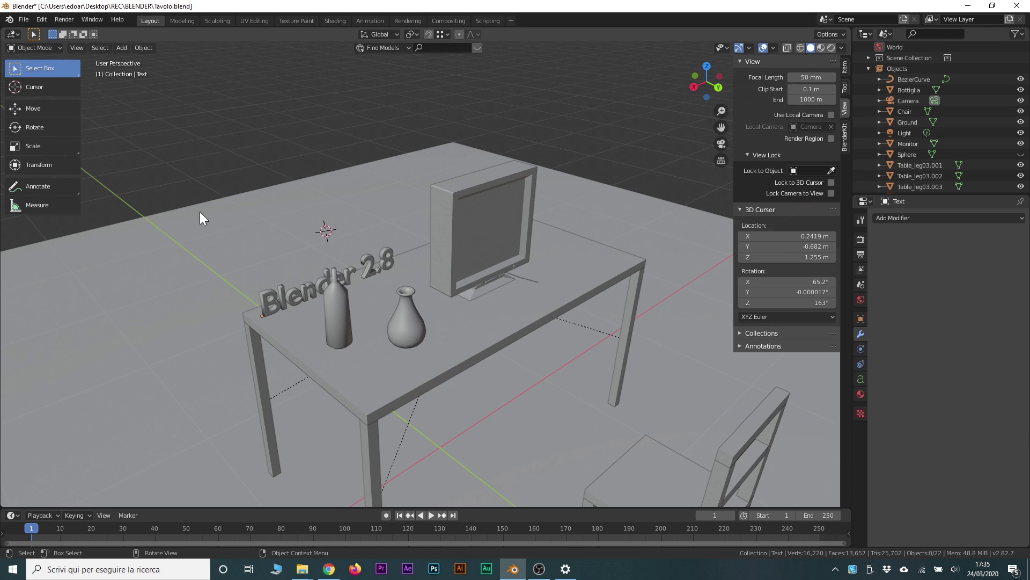
pyautogui.hotkey('shift', 'a')
# Add a cube at the 3D cursor and move it 1.15 m along Y
pyautogui.click(313, 270)
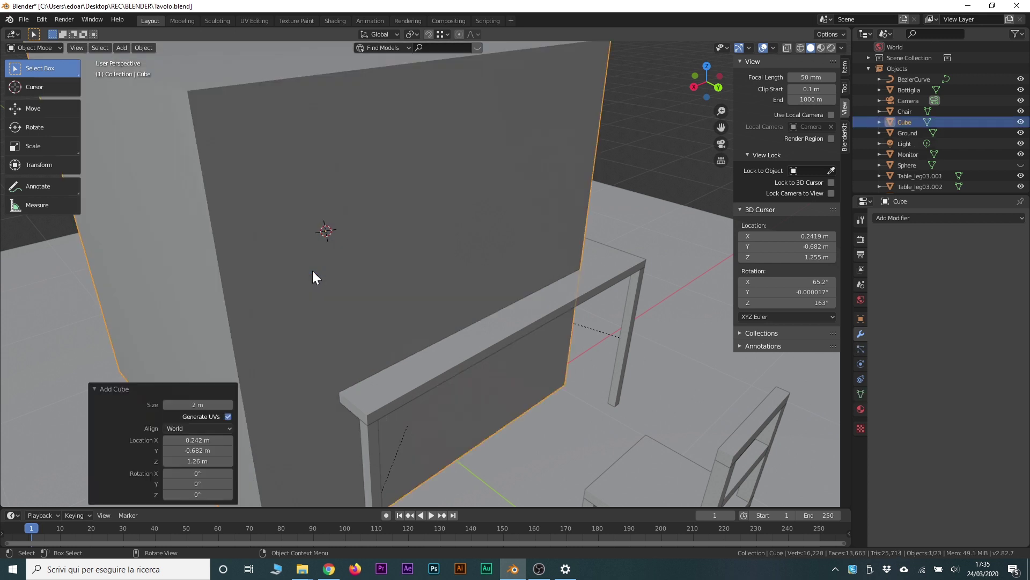
pyautogui.scroll(-3, 313, 274)
pyautogui.click(33, 109)
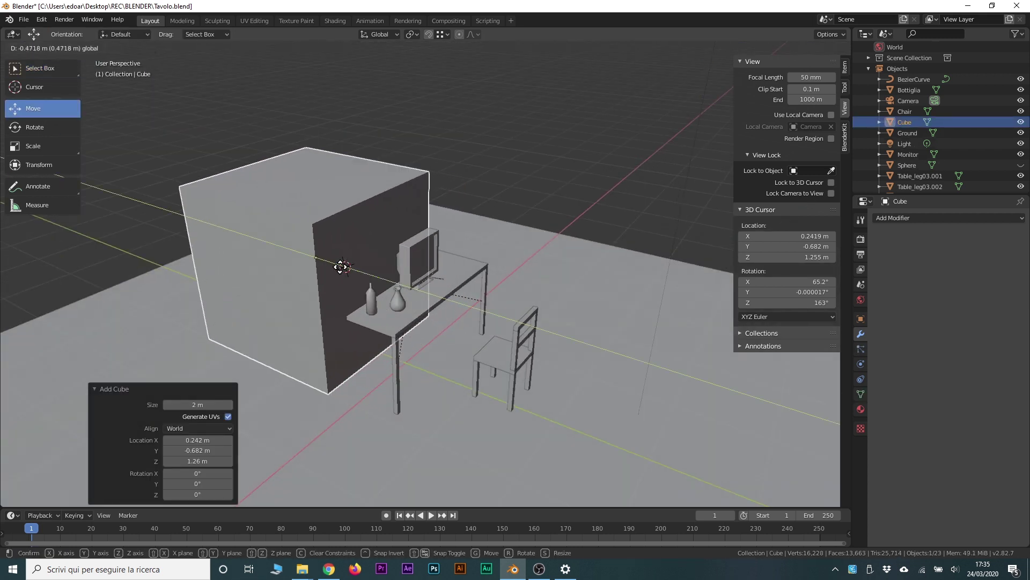
pyautogui.moveTo(384, 276); pyautogui.dragTo(311, 257)
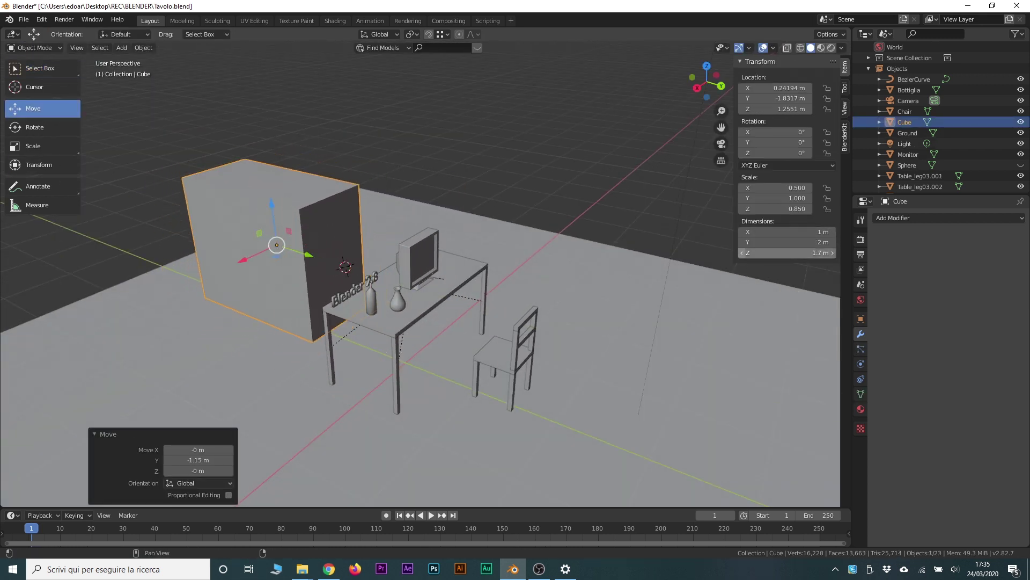
# Flatten the cube into a 1 × 0.1 × 2 m panel and lower it to Z 1.081 m
pyautogui.click(207, 204)
pyautogui.moveTo(246, 217)
pyautogui.mouseDown(button='middle')
pyautogui.moveTo(392, 195)
pyautogui.moveTo(427, 318)
pyautogui.mouseUp(button='middle')
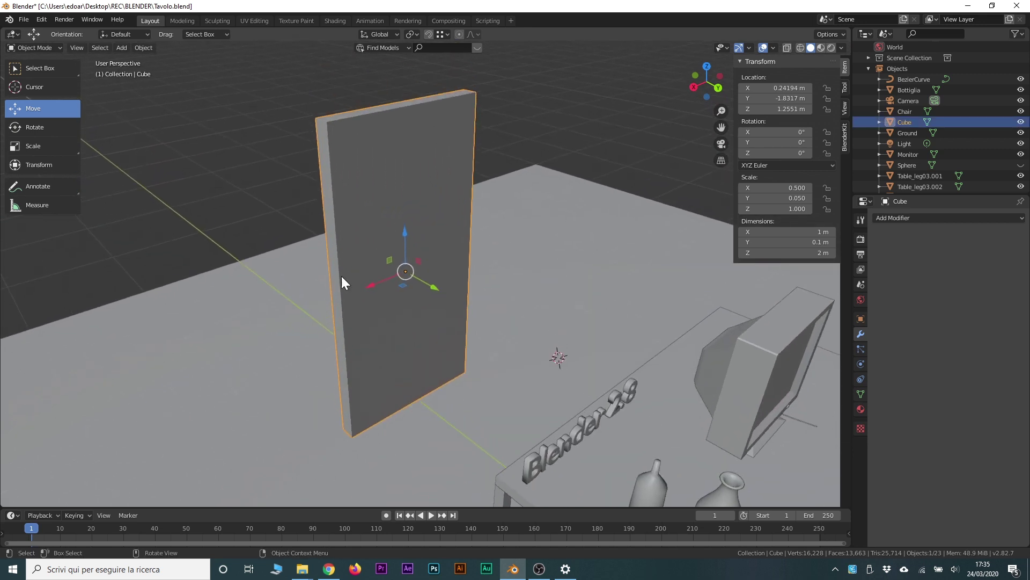
pyautogui.moveTo(409, 284); pyautogui.dragTo(409, 268)
pyautogui.moveTo(409, 269)
pyautogui.mouseDown(button='middle')
pyautogui.moveTo(431, 241)
pyautogui.moveTo(456, 307)
pyautogui.moveTo(469, 265)
pyautogui.moveTo(472, 344)
pyautogui.mouseUp(button='middle')
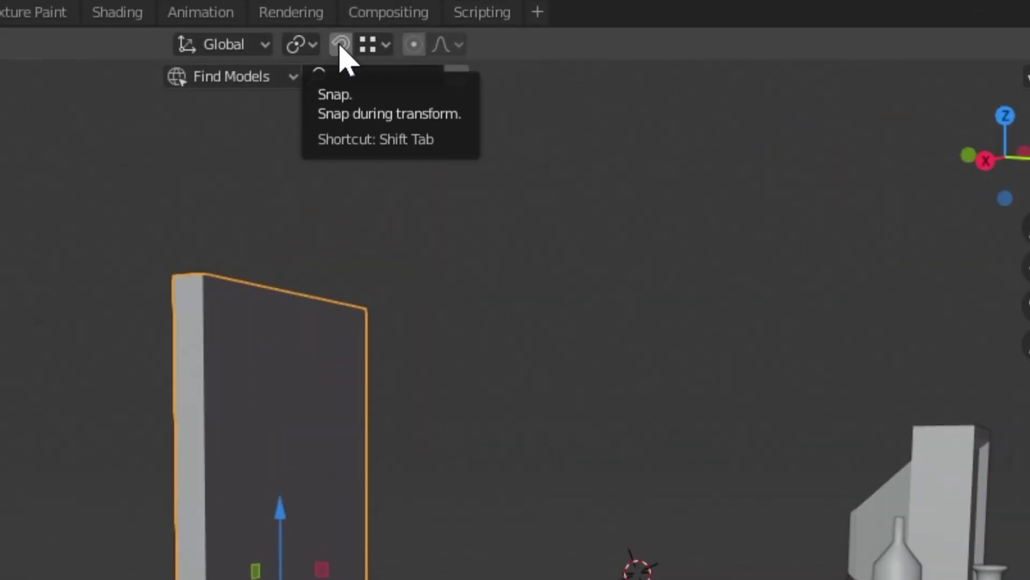
# Turn on snapping with Snap To set to Vertex
pyautogui.click(340, 45)
pyautogui.click(386, 46)
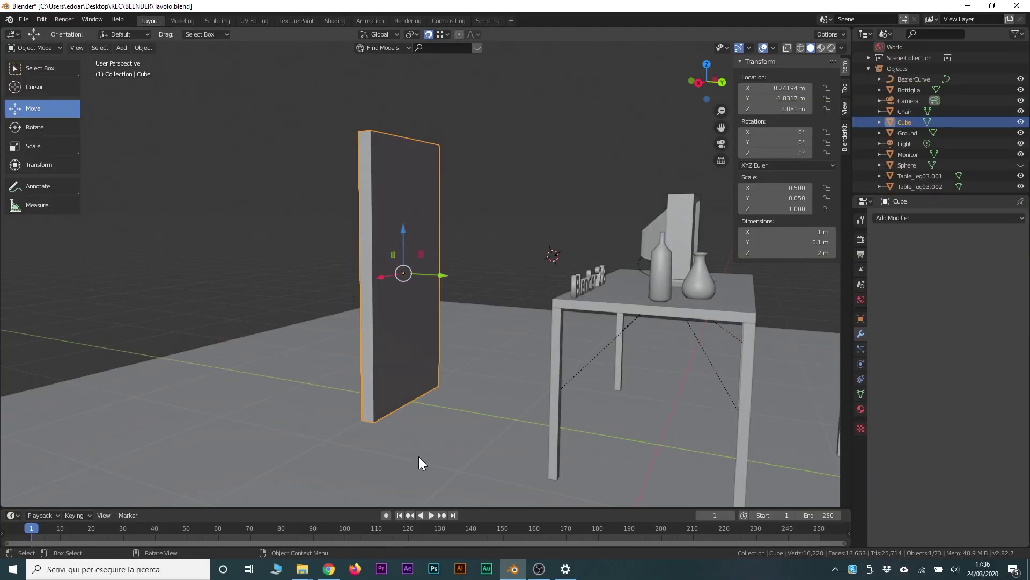
pyautogui.click(439, 33)
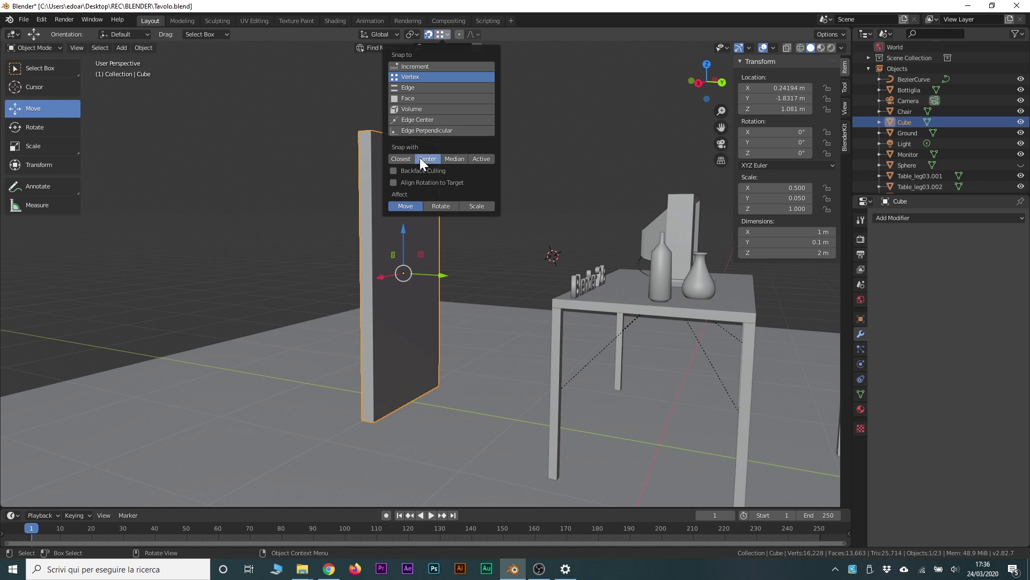
pyautogui.click(439, 35)
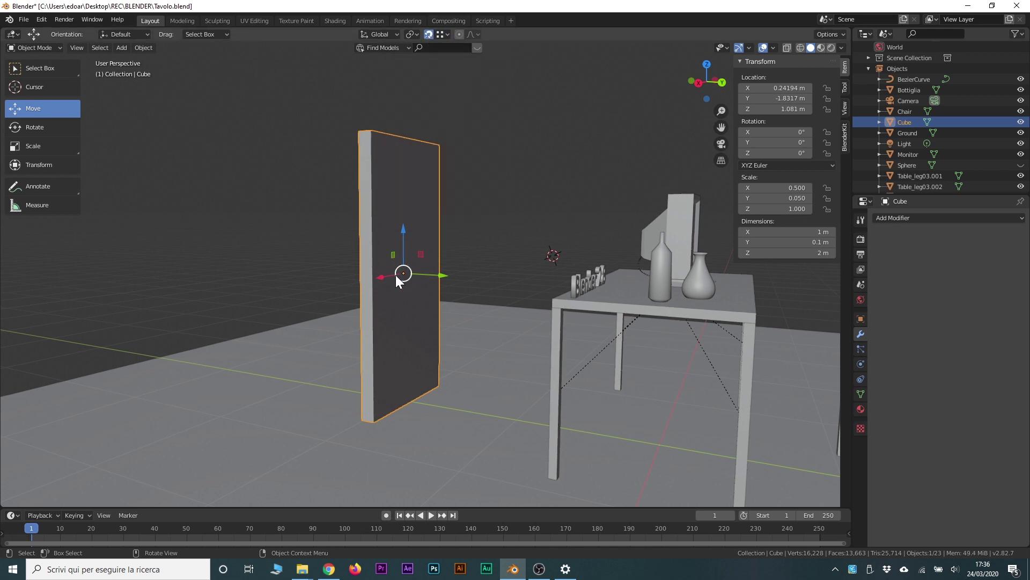
# Drag the panel with vertex snapping to stand it on the floor
pyautogui.moveTo(405, 274)
pyautogui.mouseDown()
pyautogui.moveTo(383, 275)
pyautogui.moveTo(374, 293)
pyautogui.moveTo(408, 297)
pyautogui.mouseUp()
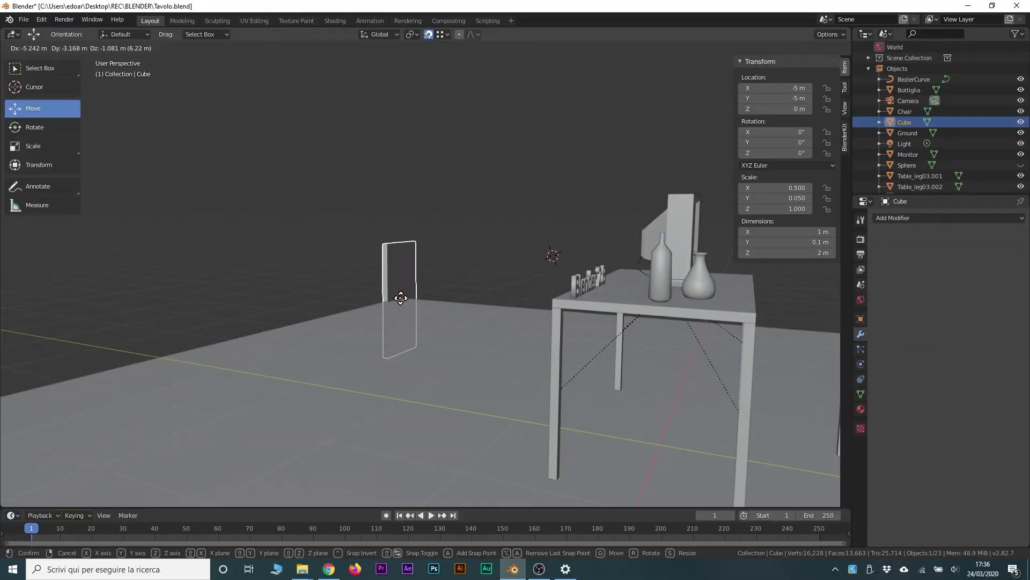
pyautogui.moveTo(401, 298)
pyautogui.mouseDown()
pyautogui.moveTo(621, 267)
pyautogui.moveTo(673, 204)
pyautogui.mouseUp()
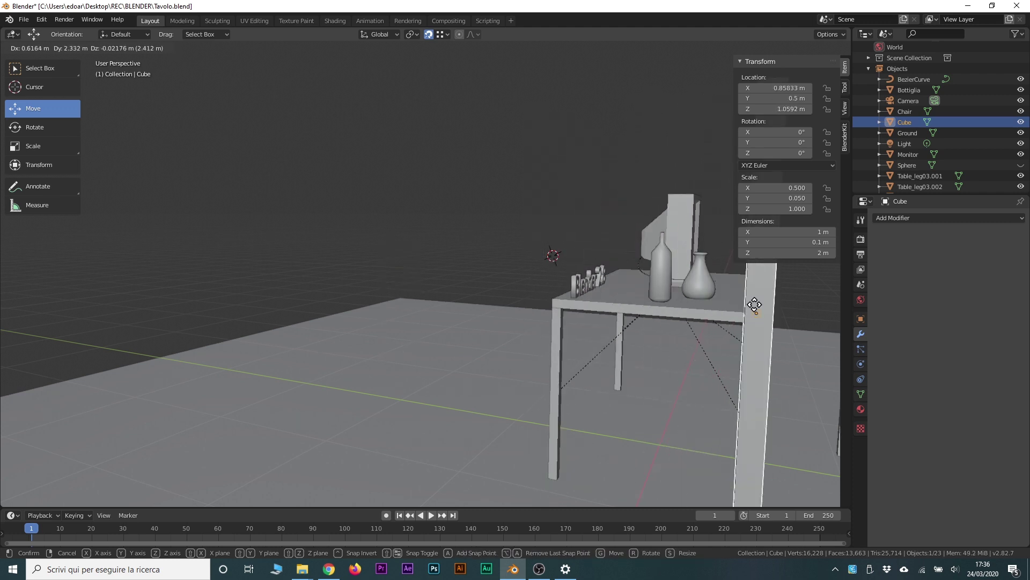
pyautogui.moveTo(672, 205)
pyautogui.mouseDown()
pyautogui.moveTo(400, 310)
pyautogui.moveTo(384, 226)
pyautogui.mouseUp()
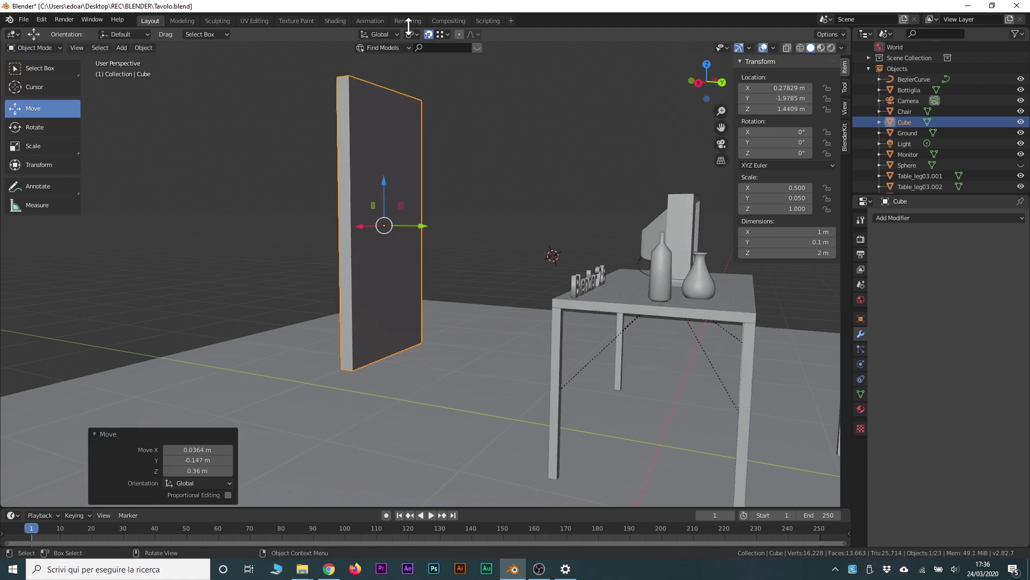
pyautogui.click(445, 34)
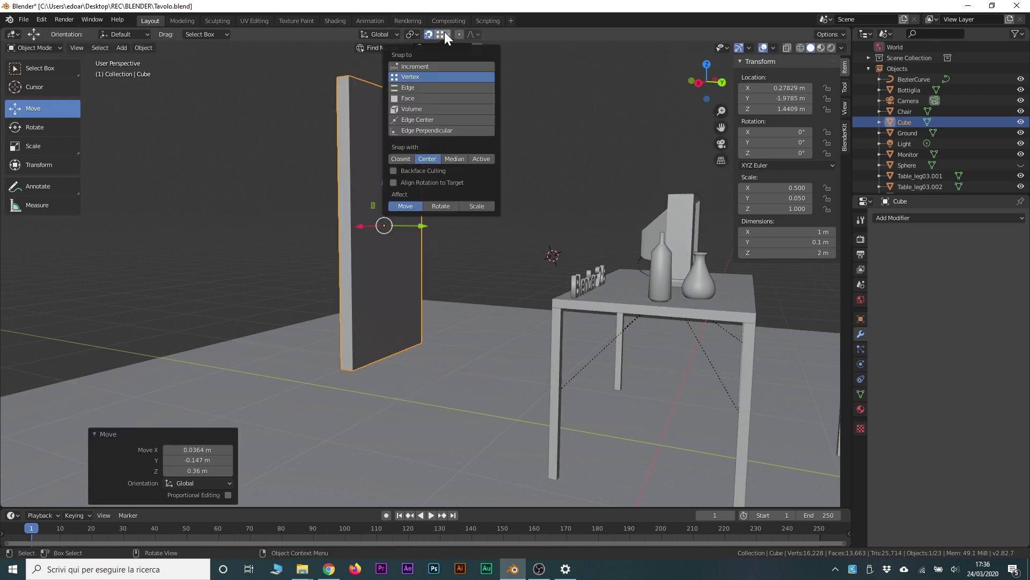
# Set Snap With to Closest, slide the panel along X, then cancel that move
pyautogui.click(400, 159)
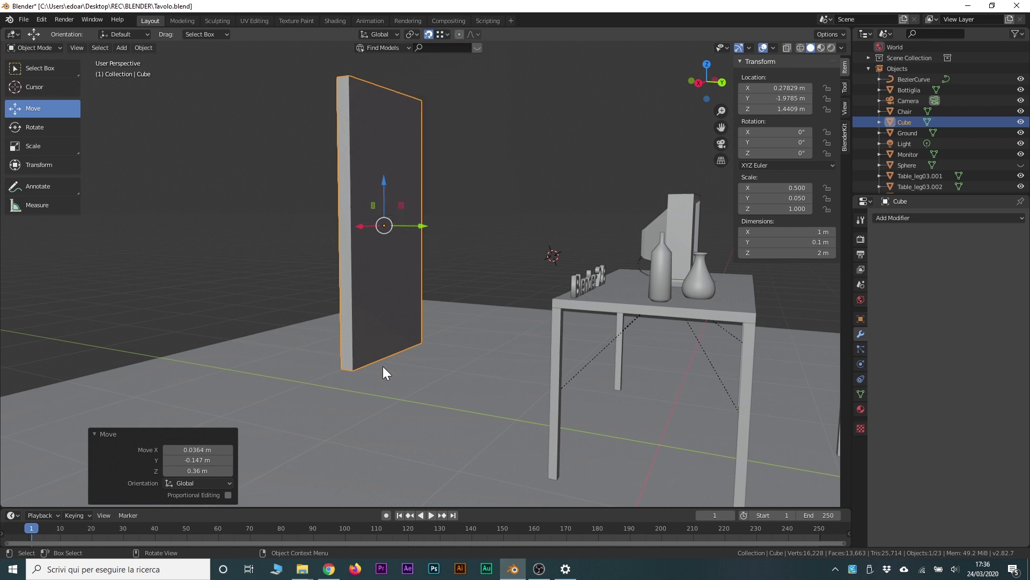
pyautogui.moveTo(384, 227); pyautogui.dragTo(405, 298)
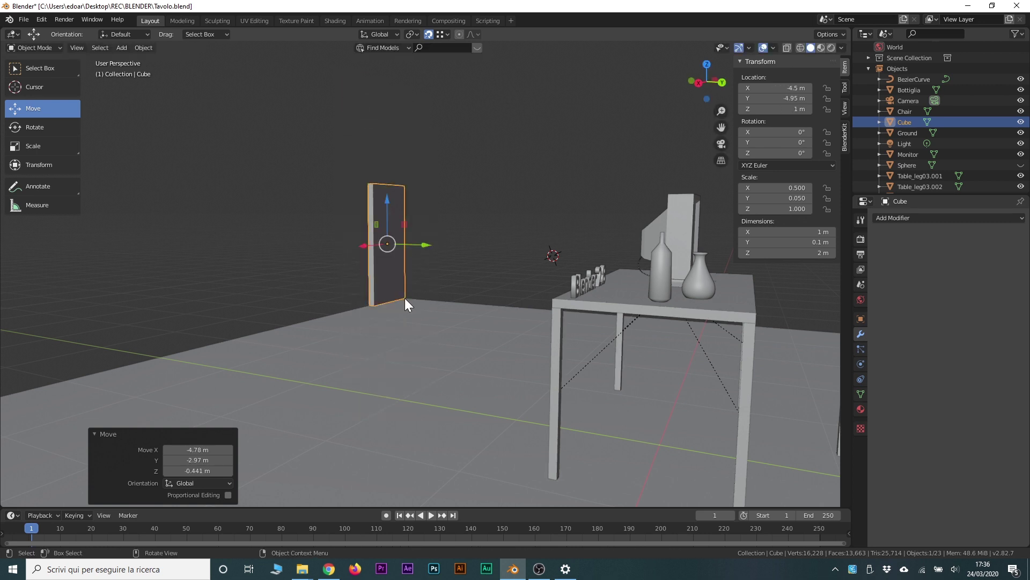
pyautogui.moveTo(369, 245)
pyautogui.mouseDown()
pyautogui.moveTo(305, 270)
pyautogui.moveTo(191, 361)
pyautogui.mouseUp()
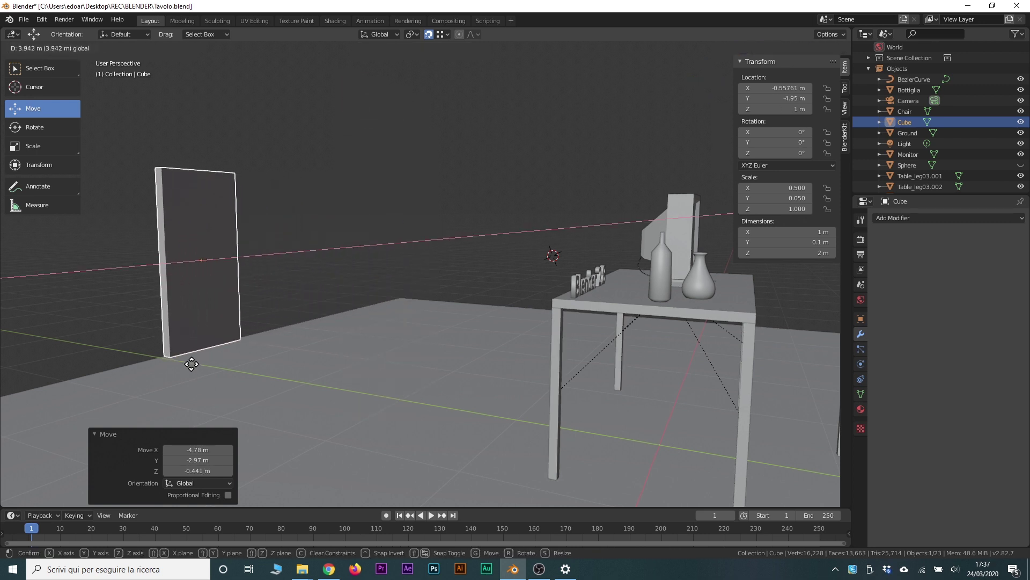
pyautogui.press('Escape')
pyautogui.hotkey('ctrl', 'z')
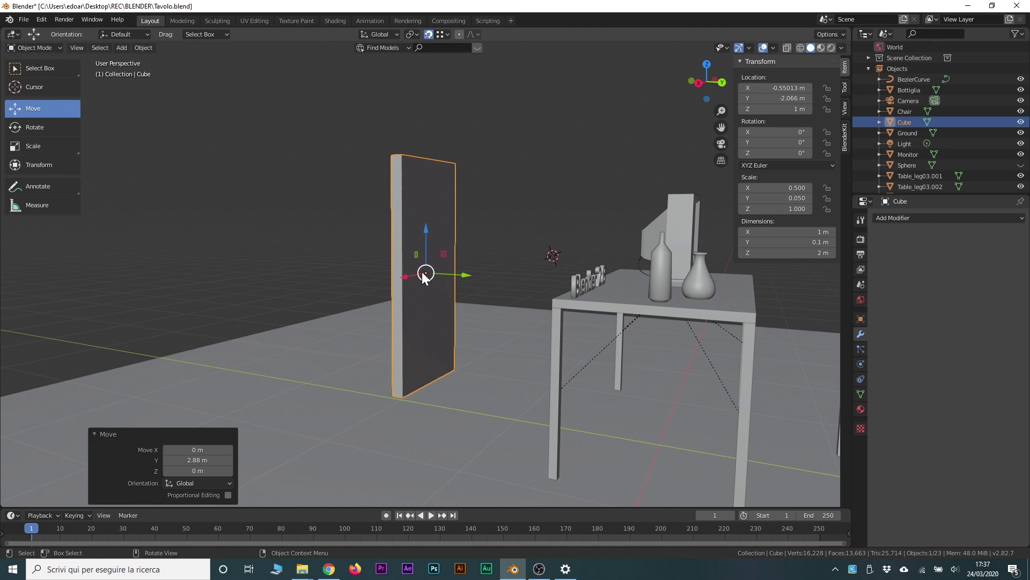
# Reselect the panel and trial-rotate it about its vertical axis
pyautogui.moveTo(406, 339); pyautogui.dragTo(378, 330, button='middle')
pyautogui.scroll(3, 377, 329)
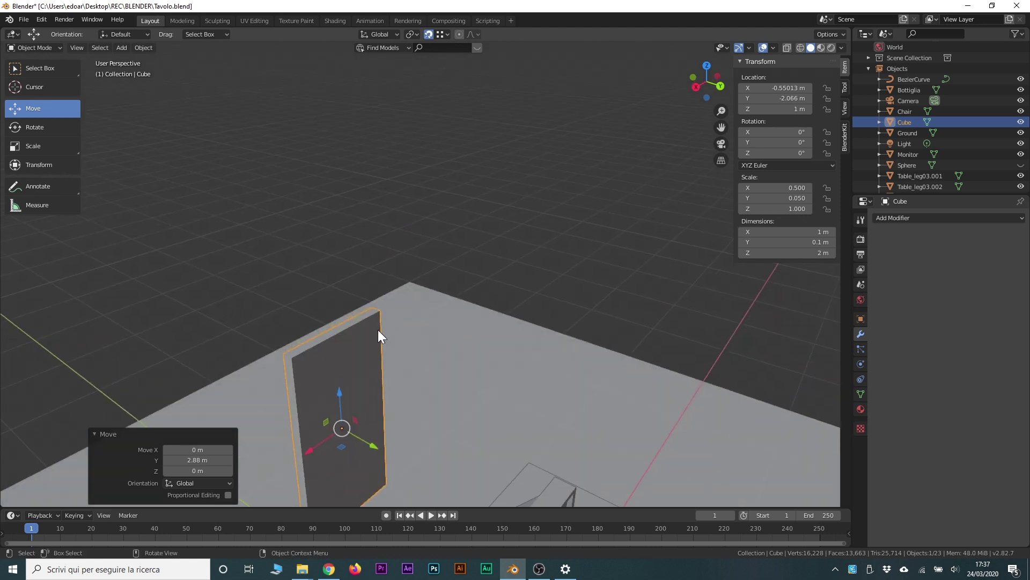
pyautogui.scroll(-2, 467, 295)
pyautogui.scroll(-2, 482, 286)
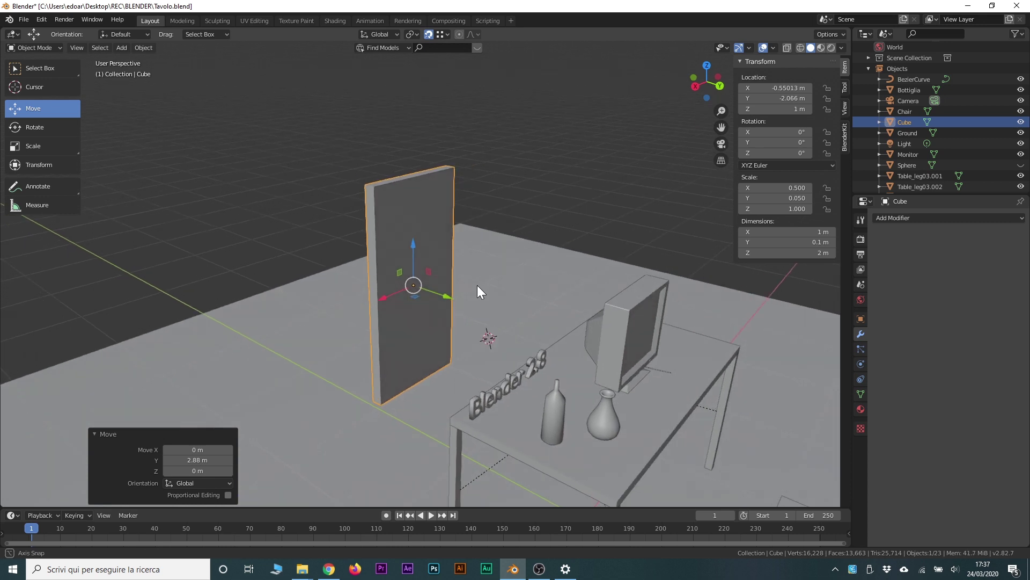
pyautogui.click(36, 128)
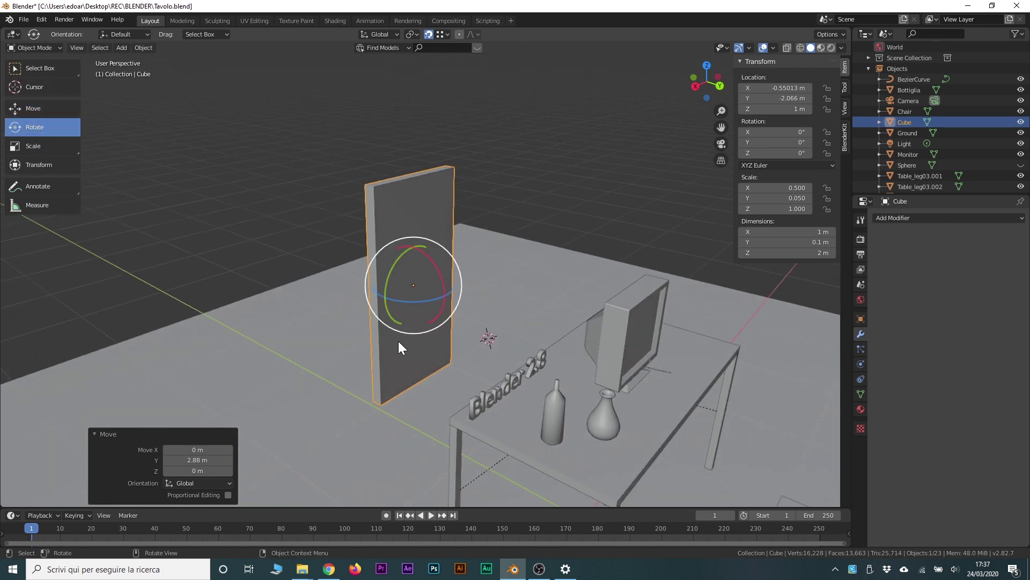
pyautogui.click(404, 299)
pyautogui.moveTo(422, 302)
pyautogui.mouseDown()
pyautogui.moveTo(485, 285)
pyautogui.moveTo(361, 301)
pyautogui.moveTo(498, 318)
pyautogui.moveTo(301, 307)
pyautogui.mouseUp()
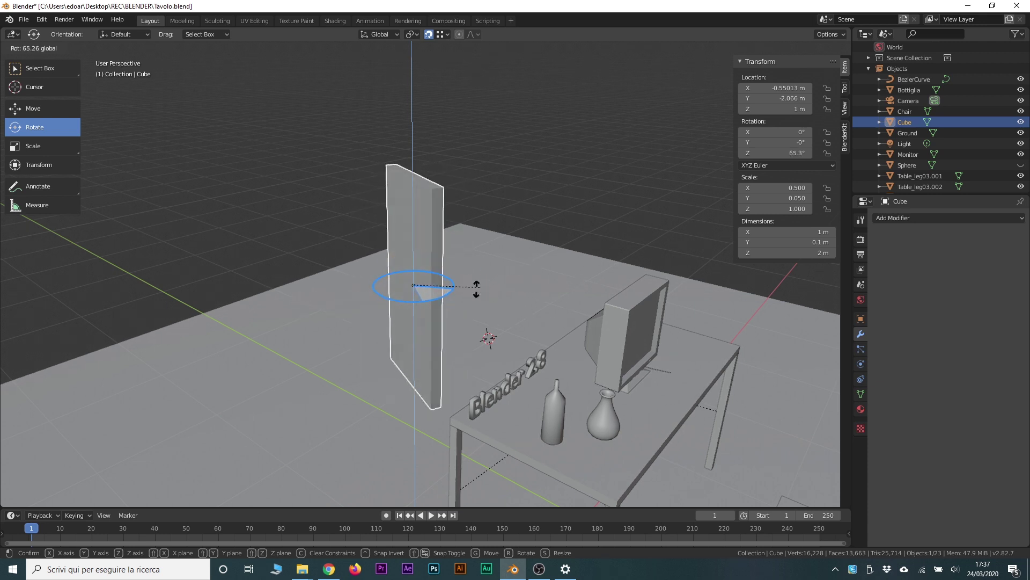
# Cancel the rotation and move so the panel returns to X -0.55, Y -2.066, Z 1 m
pyautogui.press('Escape')
pyautogui.hotkey('shift', 'space')
pyautogui.press('g')
pyautogui.press('r')
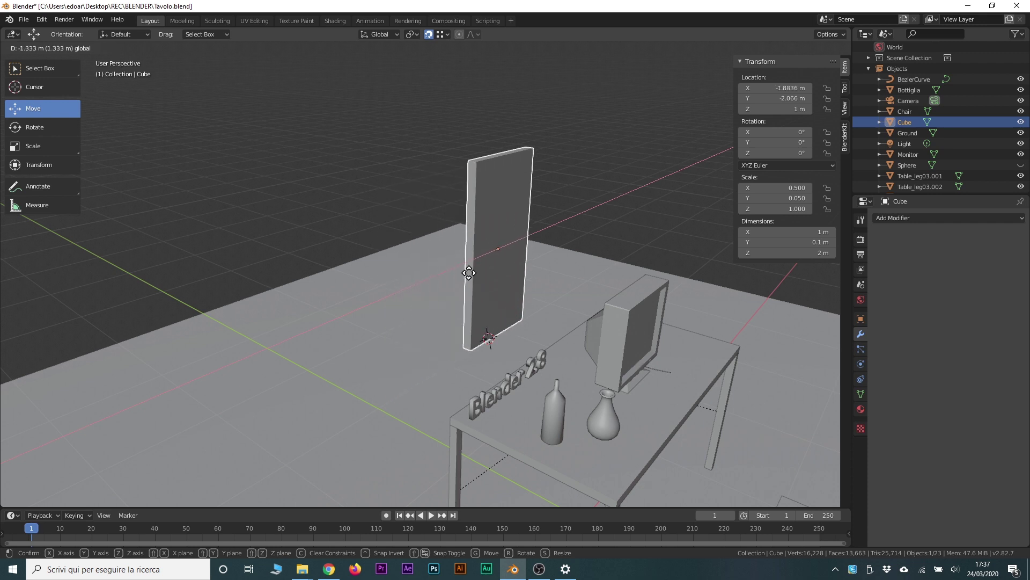
pyautogui.click(398, 307)
pyautogui.hotkey('ctrl', 'z')
pyautogui.moveTo(389, 410)
pyautogui.keyDown('shift'); pyautogui.mouseDown(button='middle')
pyautogui.moveTo(430, 352)
pyautogui.moveTo(471, 157)
pyautogui.mouseUp(button='middle'); pyautogui.keyUp('shift')
pyautogui.scroll(-2, 463, 284)
pyautogui.scroll(-2, 495, 269)
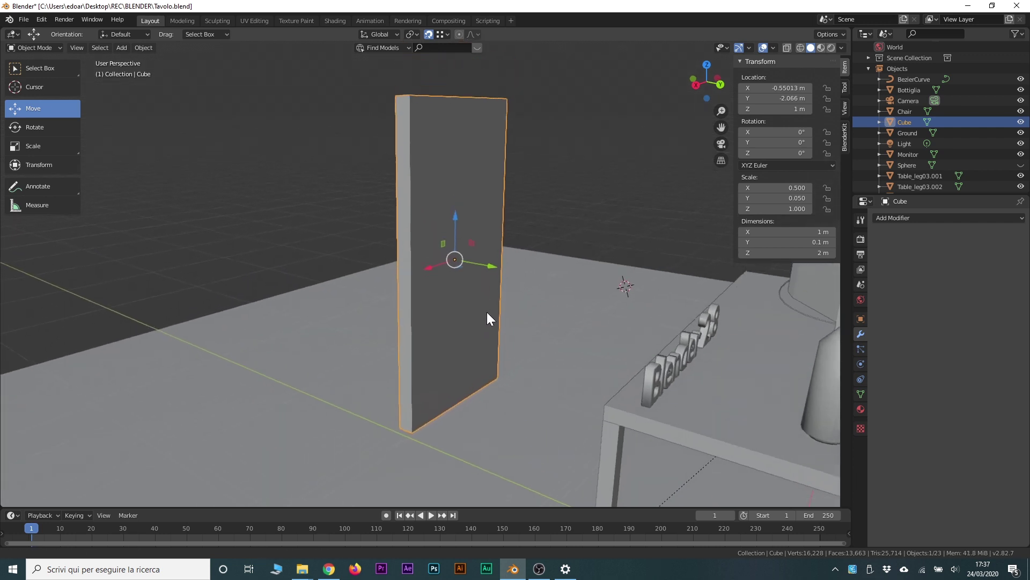
pyautogui.scroll(-1, 487, 312)
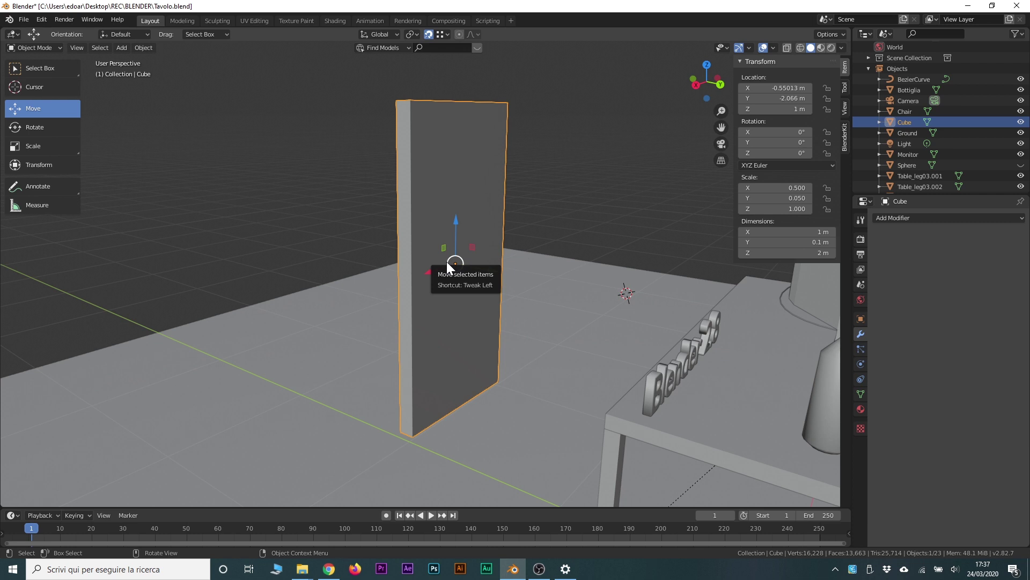
# Enable Affect Only Origins and drag the panel's origin down to its base at Z 0
pyautogui.click(842, 36)
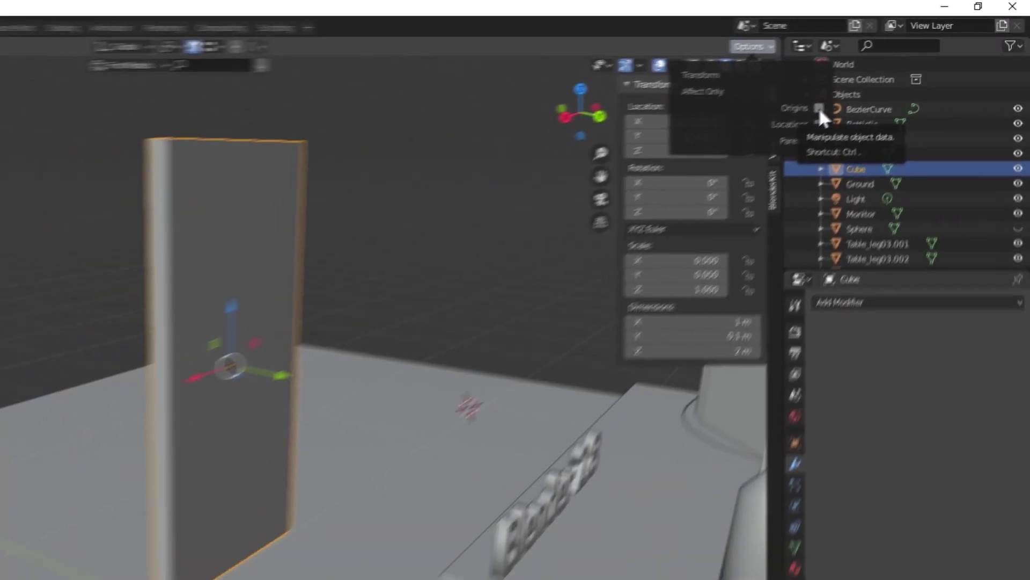
pyautogui.click(879, 79)
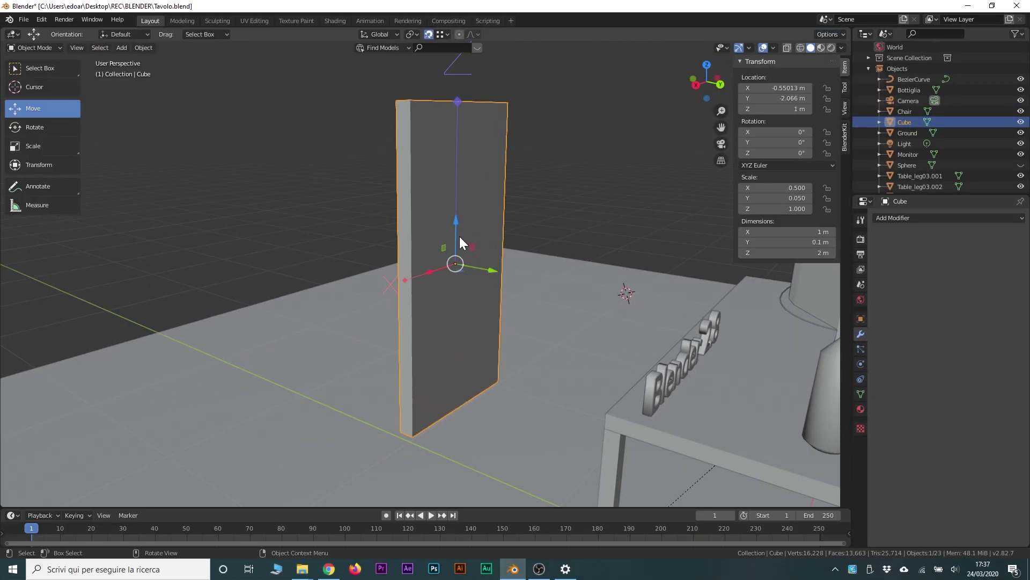
pyautogui.click(828, 34)
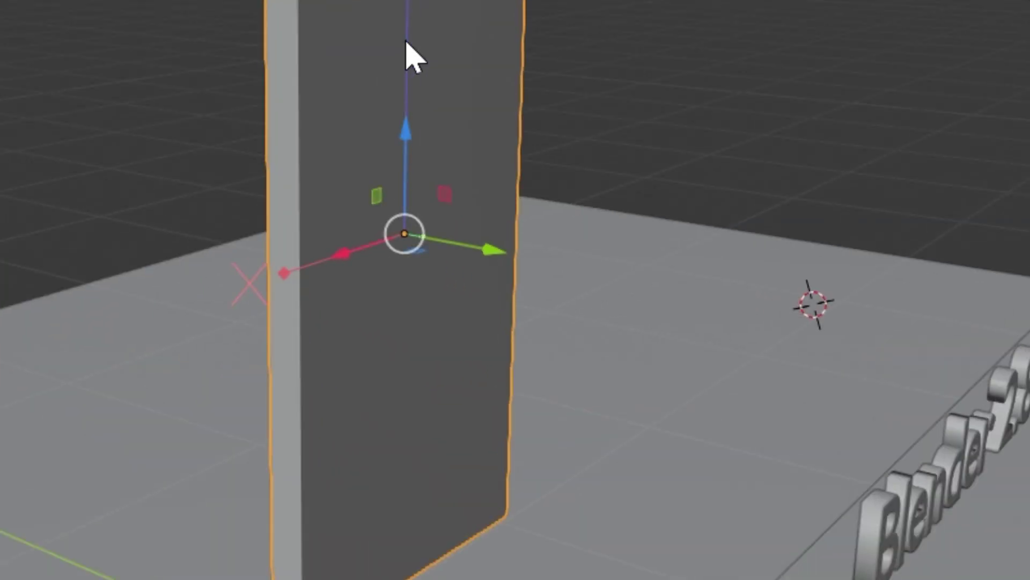
pyautogui.moveTo(412, 136)
pyautogui.mouseDown()
pyautogui.moveTo(393, 435)
pyautogui.moveTo(412, 439)
pyautogui.mouseUp()
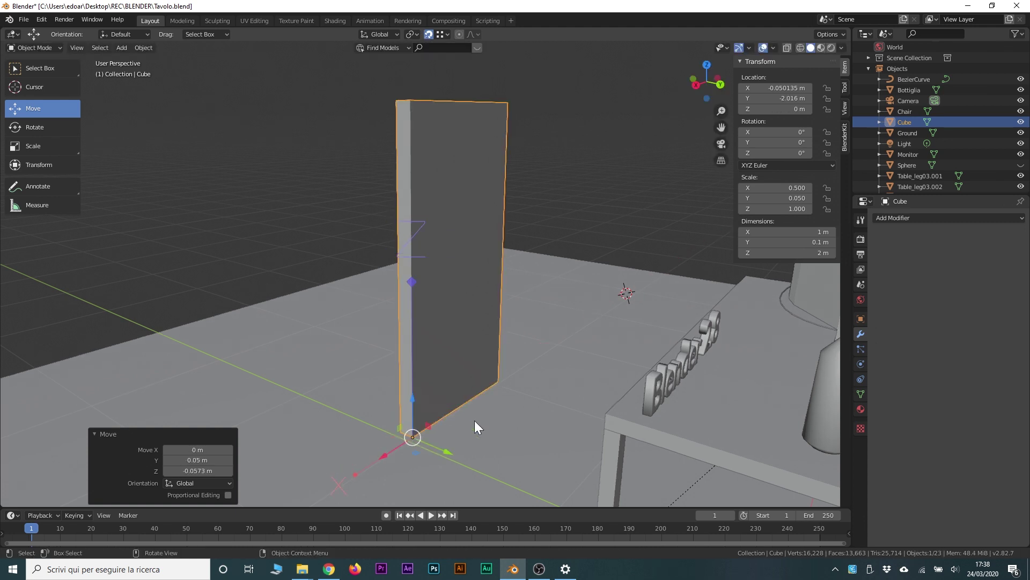
# Trial-rotate the panel about its lowered origin and cancel the rotation
pyautogui.click(837, 32)
pyautogui.click(24, 127)
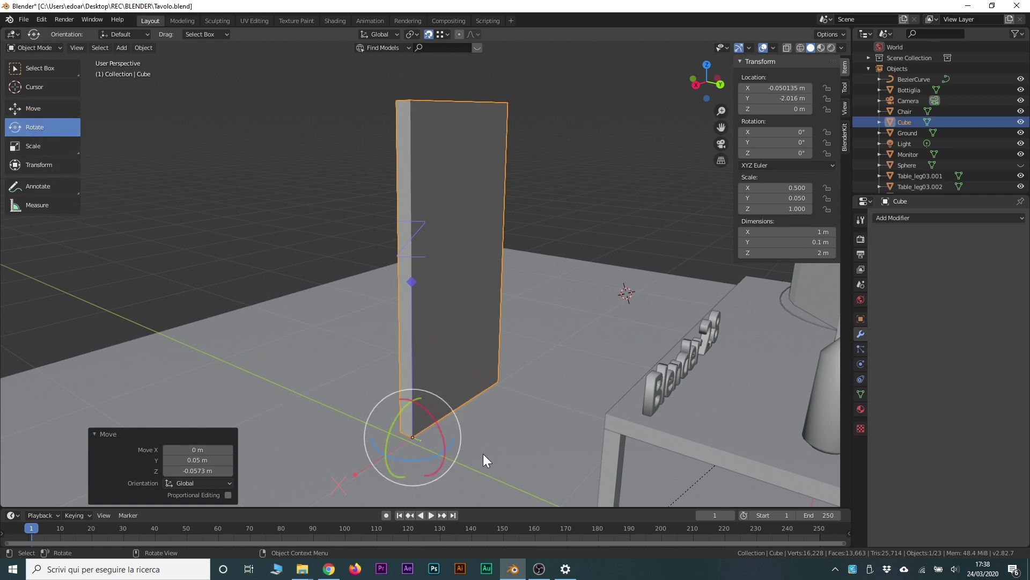
pyautogui.moveTo(417, 459); pyautogui.dragTo(440, 444)
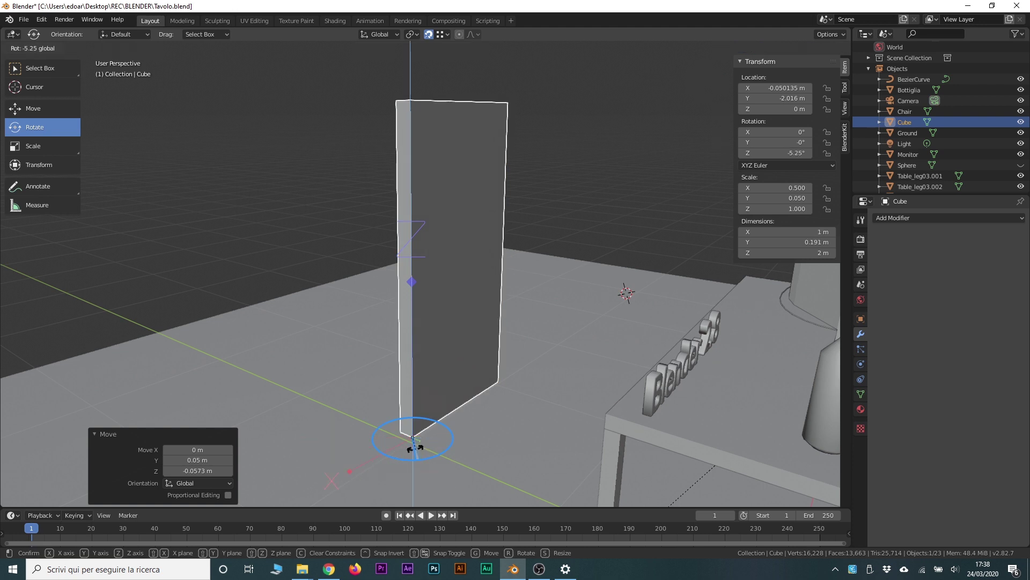
pyautogui.rightClick(414, 444)
pyautogui.click(54, 108)
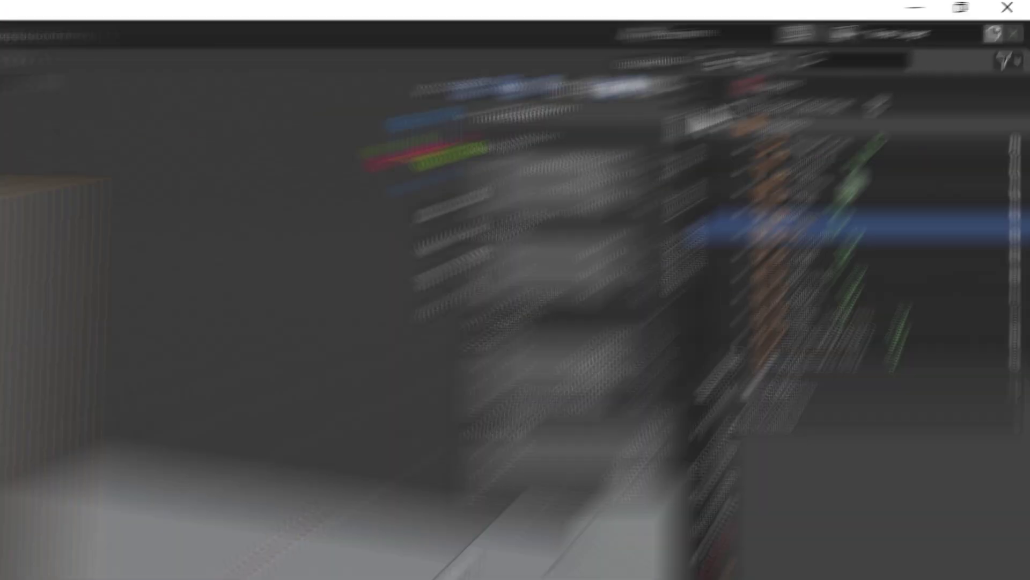
# Turn Affect Only Origins off, test rotating the panel about its base origin, then cancel
pyautogui.click(830, 34)
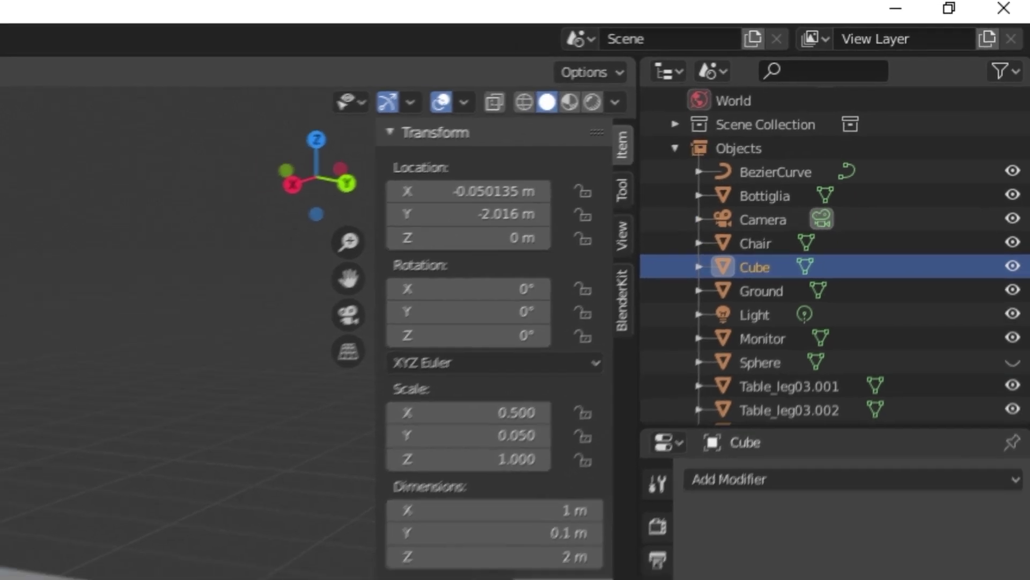
pyautogui.click(740, 314)
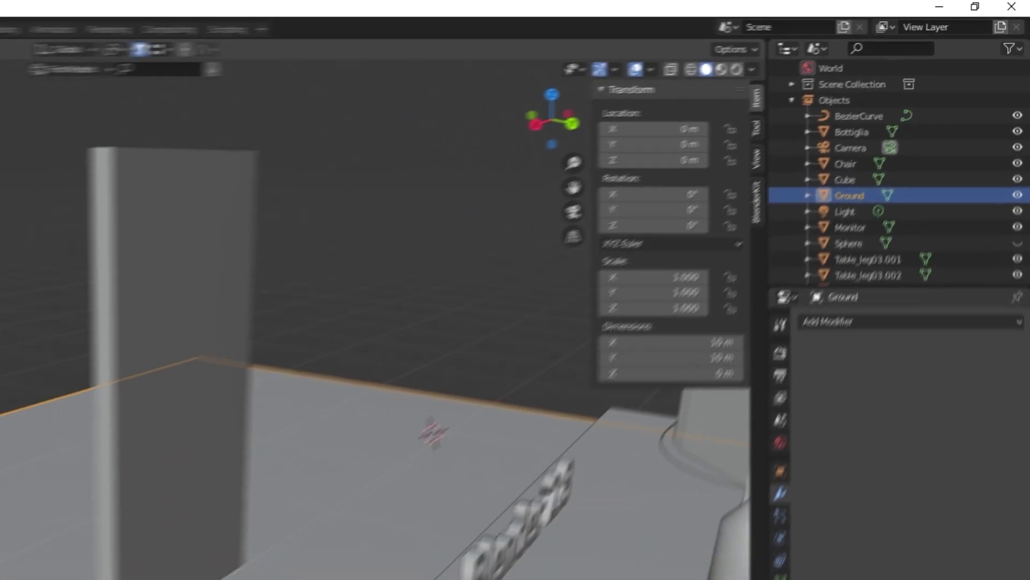
pyautogui.click(483, 268)
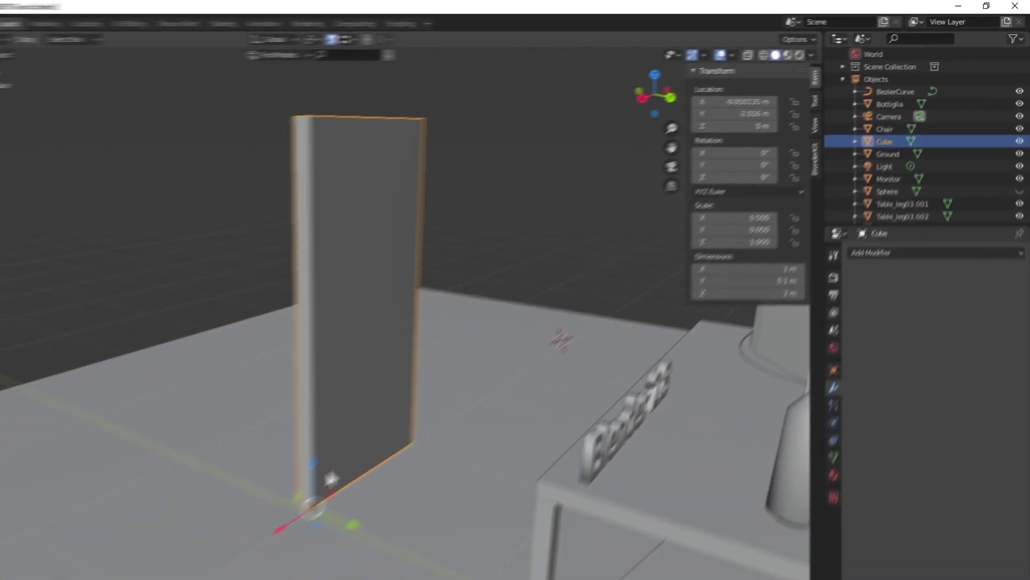
pyautogui.click(35, 128)
pyautogui.moveTo(433, 457)
pyautogui.mouseDown()
pyautogui.moveTo(383, 454)
pyautogui.moveTo(481, 436)
pyautogui.moveTo(451, 450)
pyautogui.mouseUp()
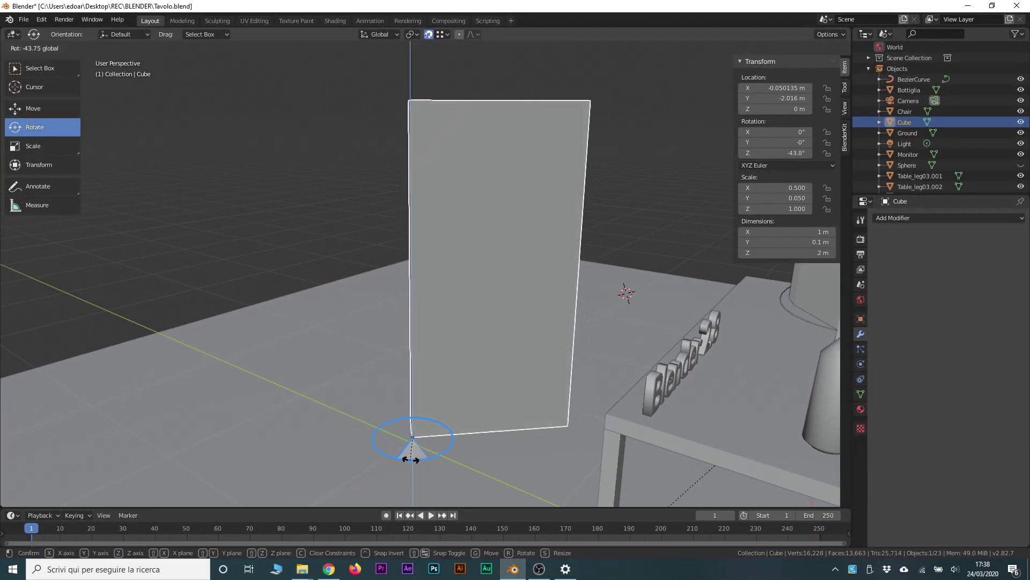
pyautogui.press('Escape')
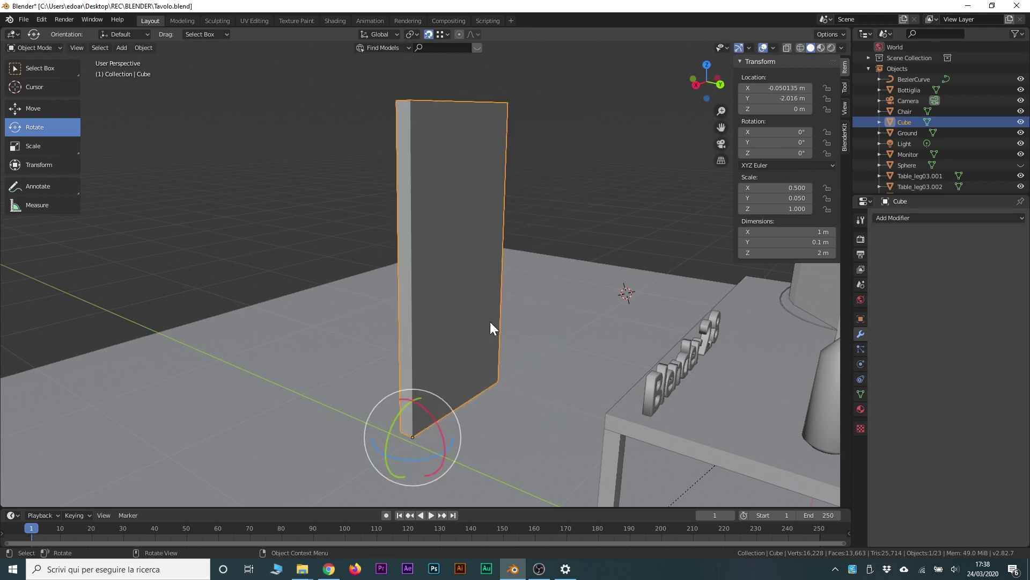
pyautogui.moveTo(428, 291)
pyautogui.mouseDown(button='middle')
pyautogui.moveTo(422, 313)
pyautogui.moveTo(426, 300)
pyautogui.mouseUp(button='middle')
pyautogui.scroll(-3, 304, 236)
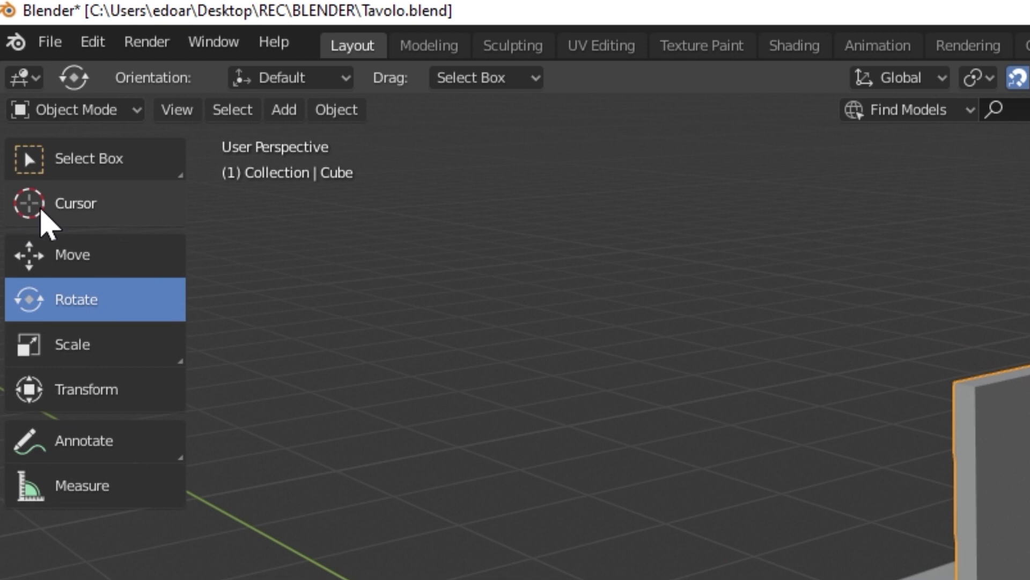
# Set the 3D cursor on the floor just left of the panel, then return to the Move tool
pyautogui.click(43, 214)
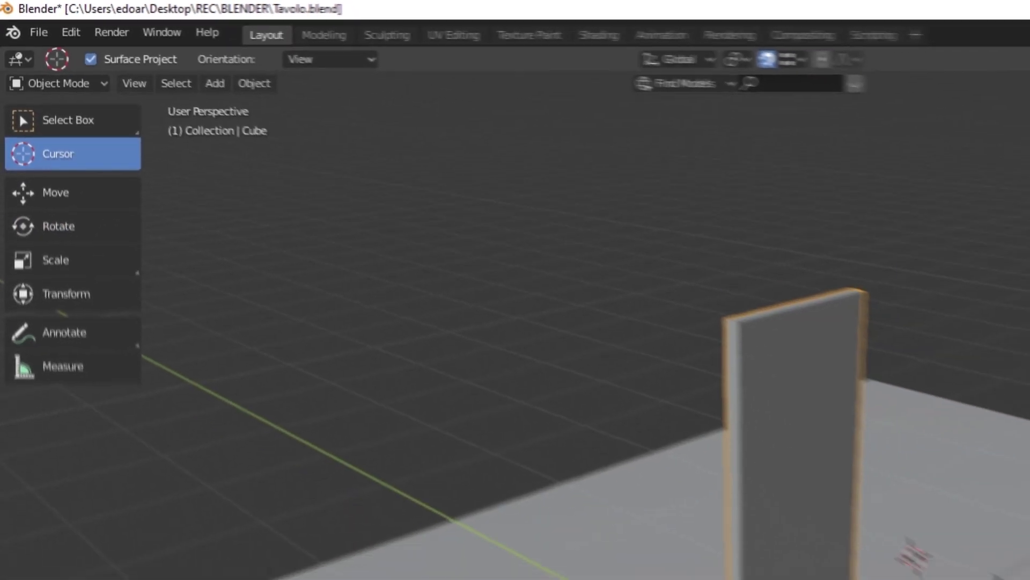
pyautogui.scroll(-2, 542, 448)
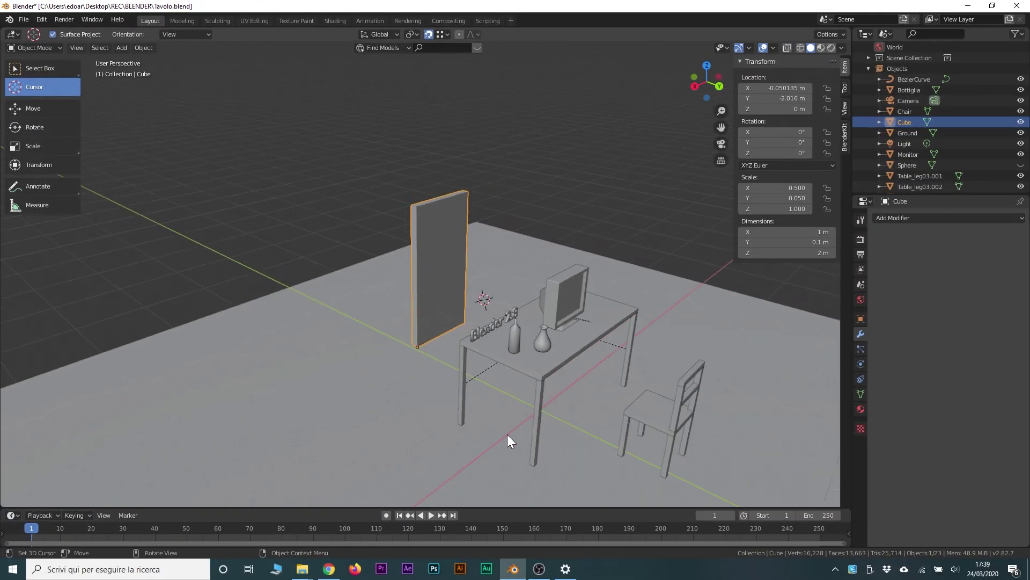
pyautogui.scroll(2, 496, 408)
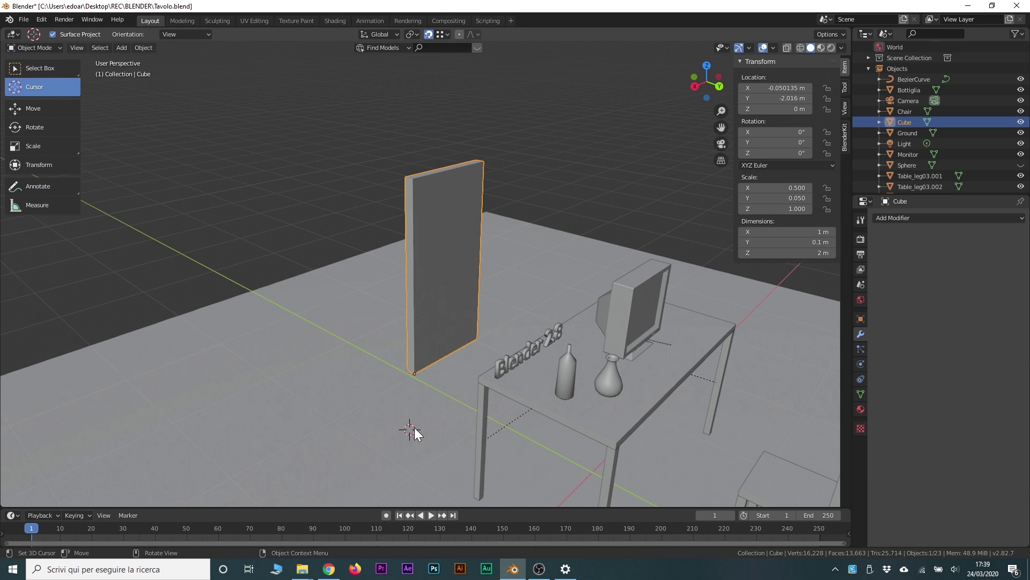
pyautogui.click(631, 258)
pyautogui.click(734, 324)
pyautogui.click(342, 399)
pyautogui.click(316, 317)
pyautogui.click(288, 367)
pyautogui.click(50, 111)
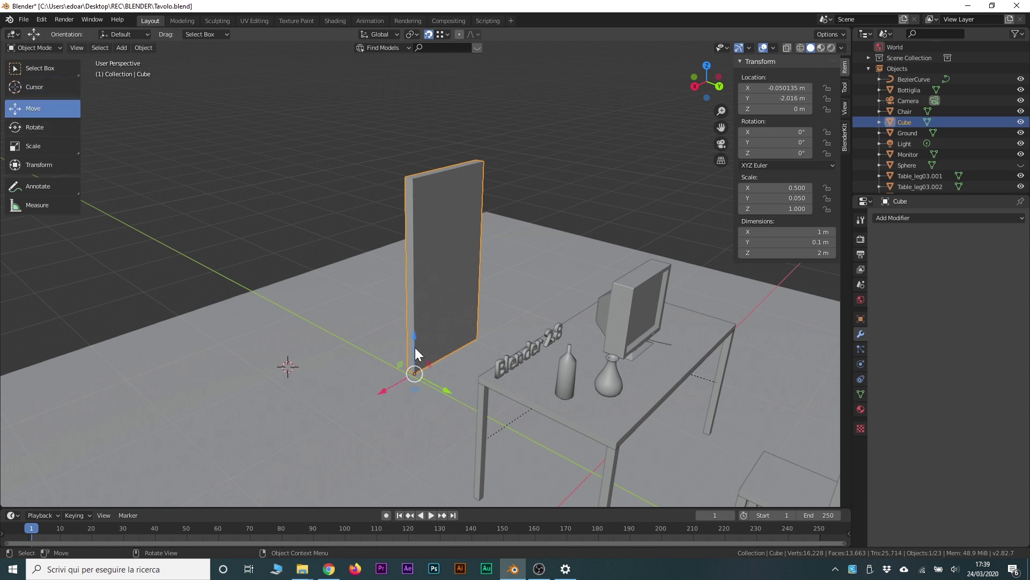
# Zoom and orbit toward the panel, then enter Edit Mode on its mesh
pyautogui.scroll(4, 423, 437)
pyautogui.moveTo(435, 418); pyautogui.dragTo(432, 423, button='middle')
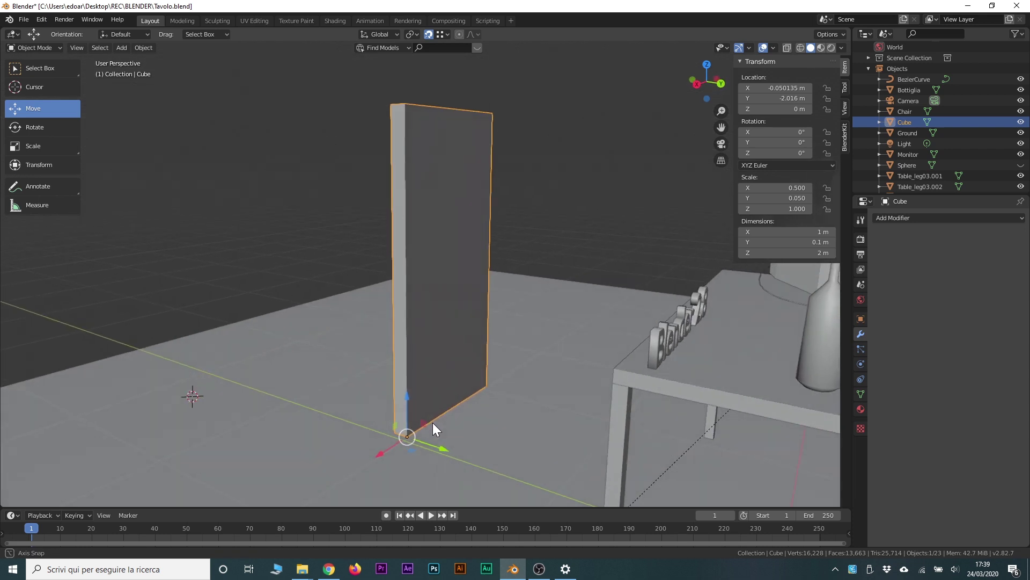
pyautogui.moveTo(452, 363)
pyautogui.mouseDown(button='middle')
pyautogui.moveTo(368, 384)
pyautogui.moveTo(342, 379)
pyautogui.moveTo(454, 341)
pyautogui.mouseUp(button='middle')
pyautogui.moveTo(488, 309); pyautogui.dragTo(480, 317, button='middle')
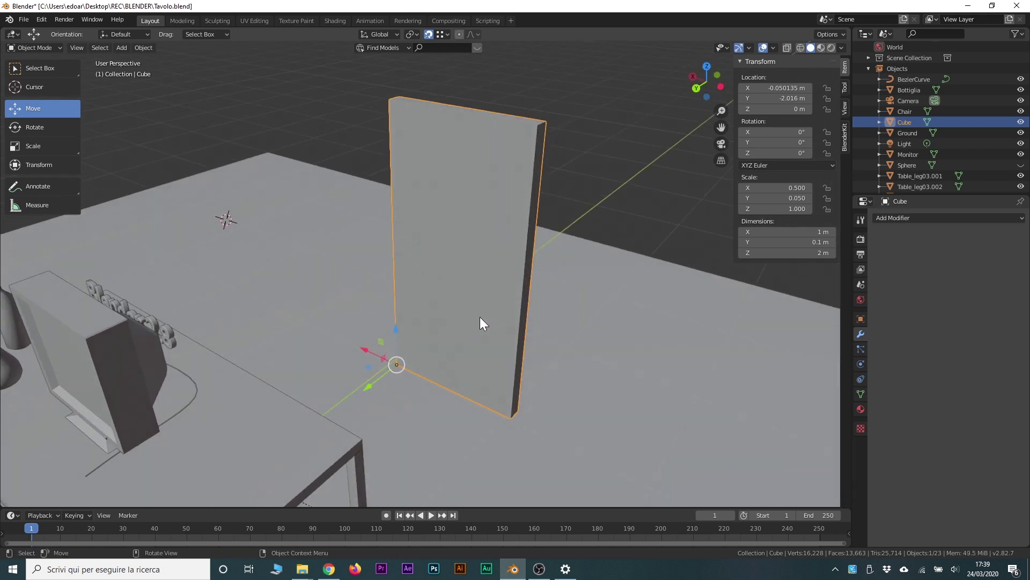
pyautogui.press('Tab')
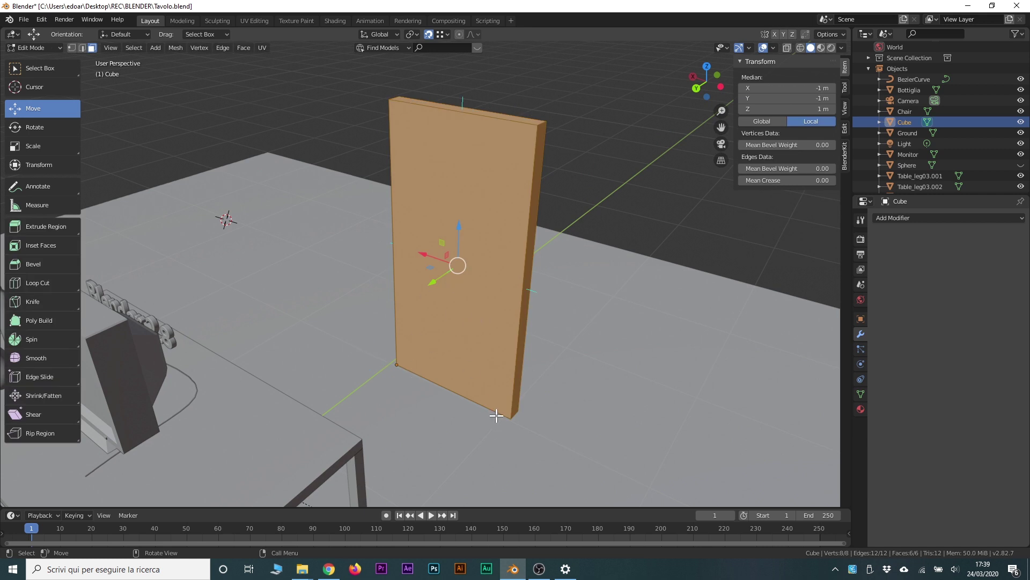
# Snap the 3D cursor to the panel's bottom-right vertex, then return to Object Mode
pyautogui.click(74, 47)
pyautogui.click(512, 419)
pyautogui.click(175, 48)
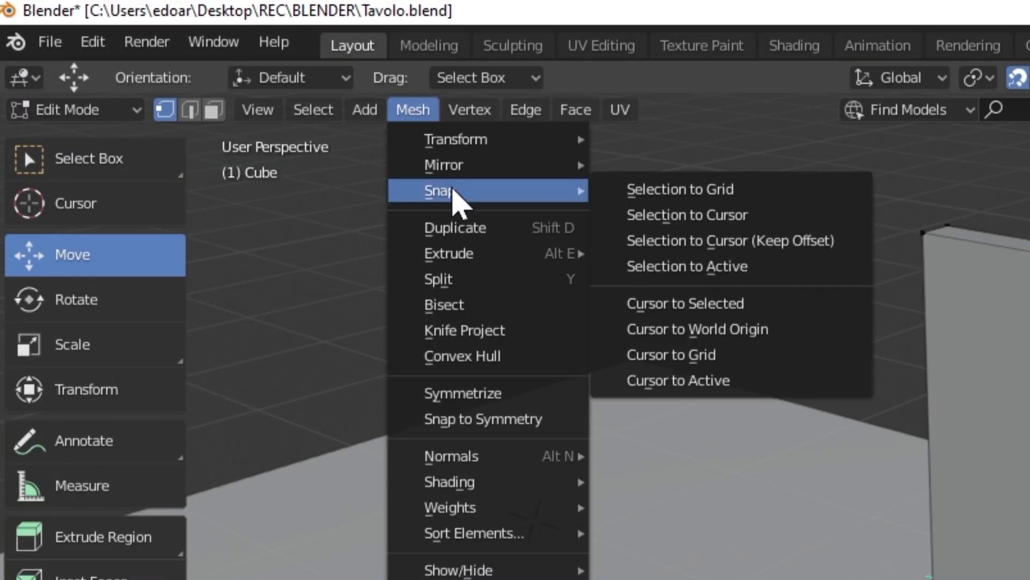
pyautogui.moveTo(395, 170)
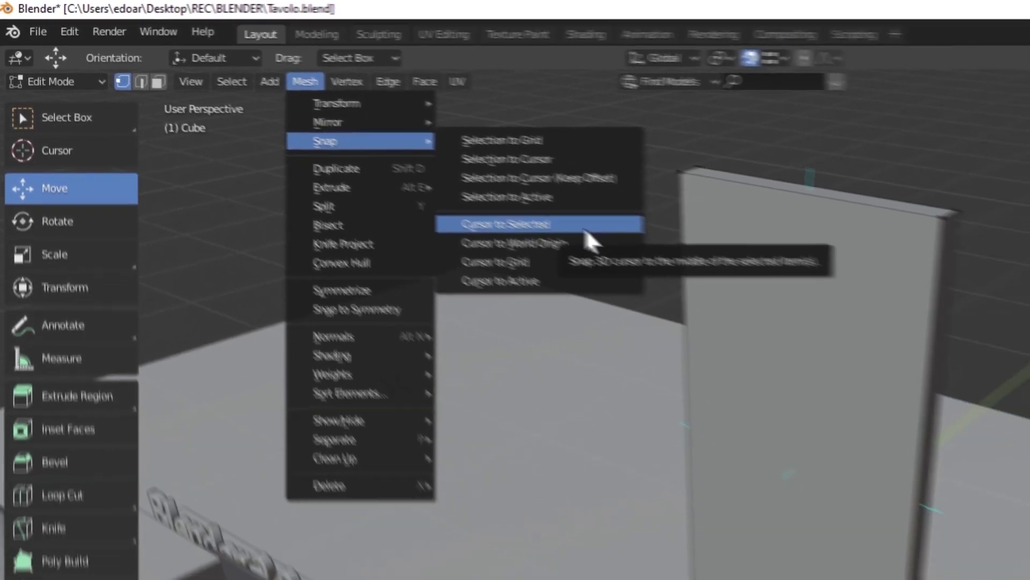
pyautogui.click(762, 299)
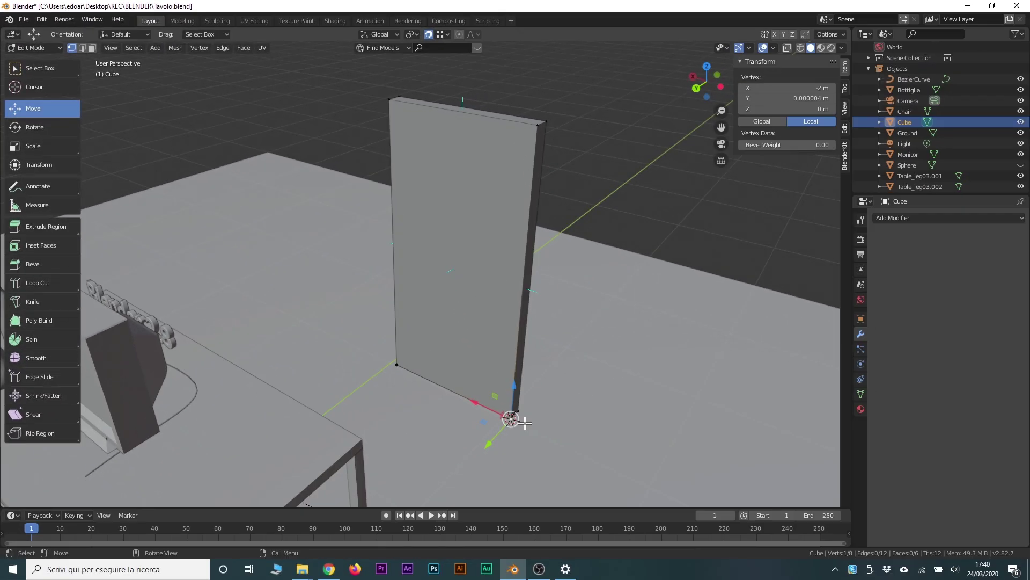
pyautogui.moveTo(515, 419)
pyautogui.mouseDown(button='middle')
pyautogui.moveTo(510, 352)
pyautogui.moveTo(504, 403)
pyautogui.moveTo(519, 420)
pyautogui.mouseUp(button='middle')
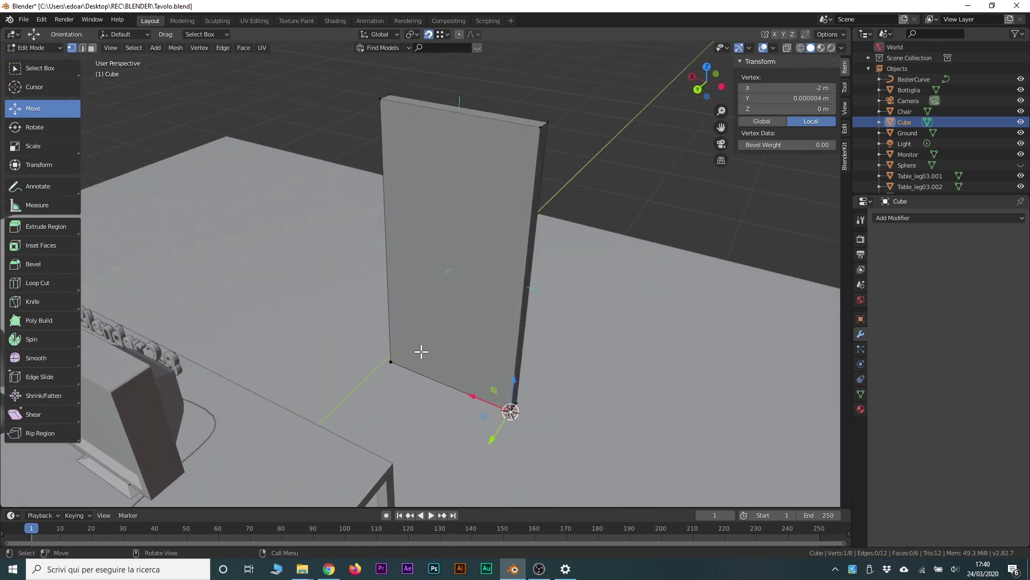
pyautogui.press('Tab')
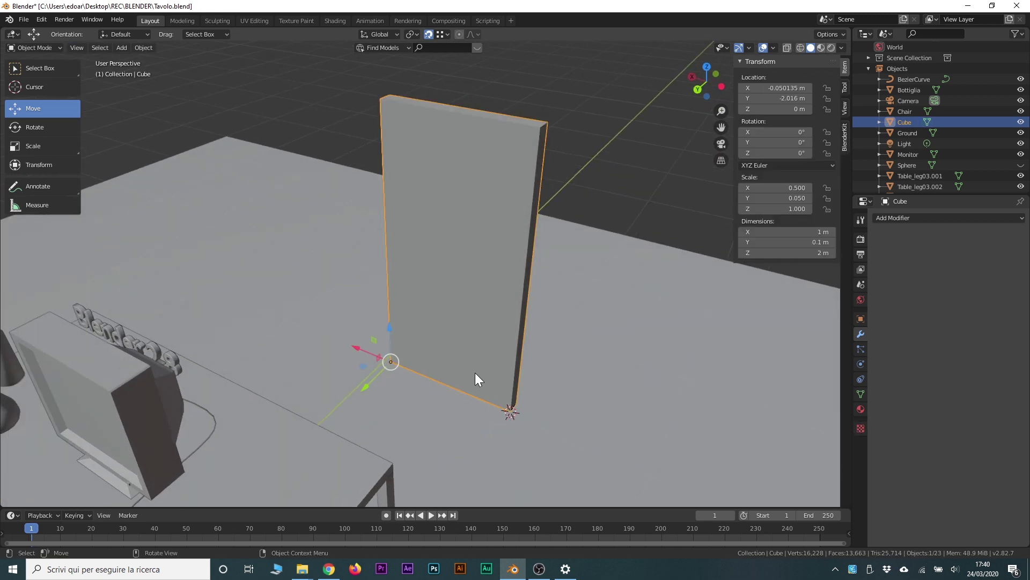
# Set the panel's origin to the 3D cursor at its lower corner and test a Z rotation
pyautogui.click(101, 48)
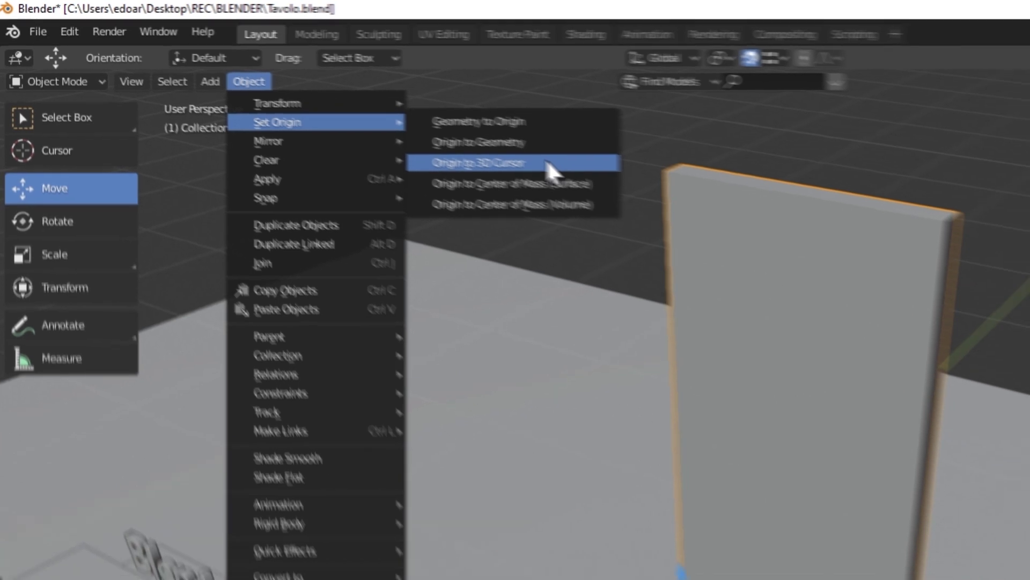
pyautogui.click(547, 159)
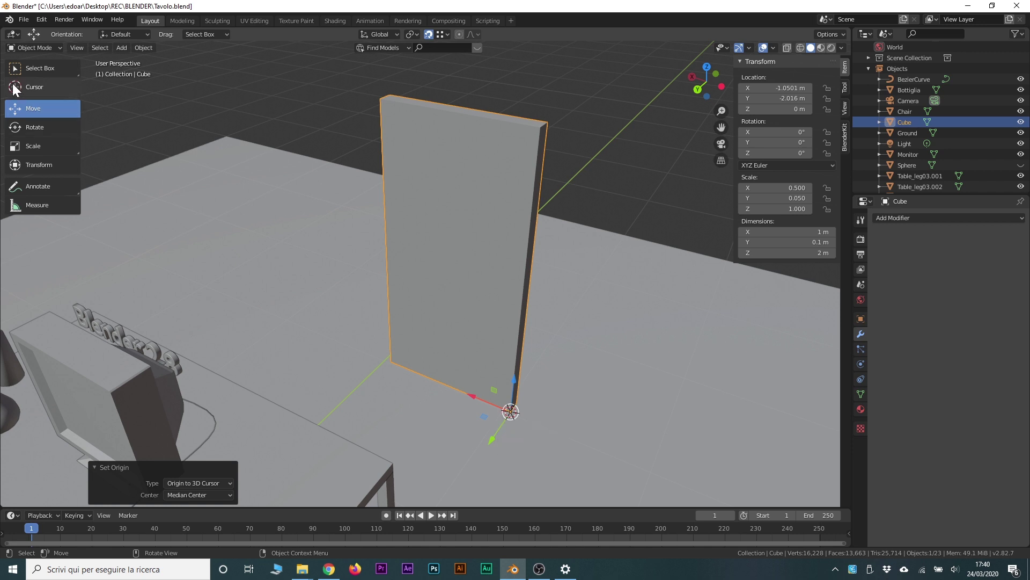
pyautogui.click(37, 128)
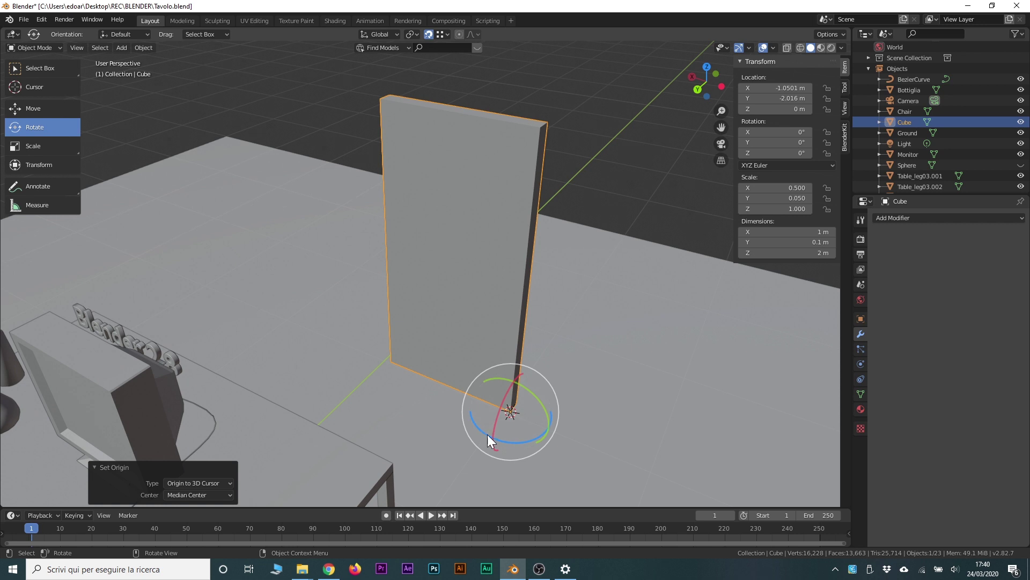
pyautogui.moveTo(487, 433); pyautogui.dragTo(460, 421)
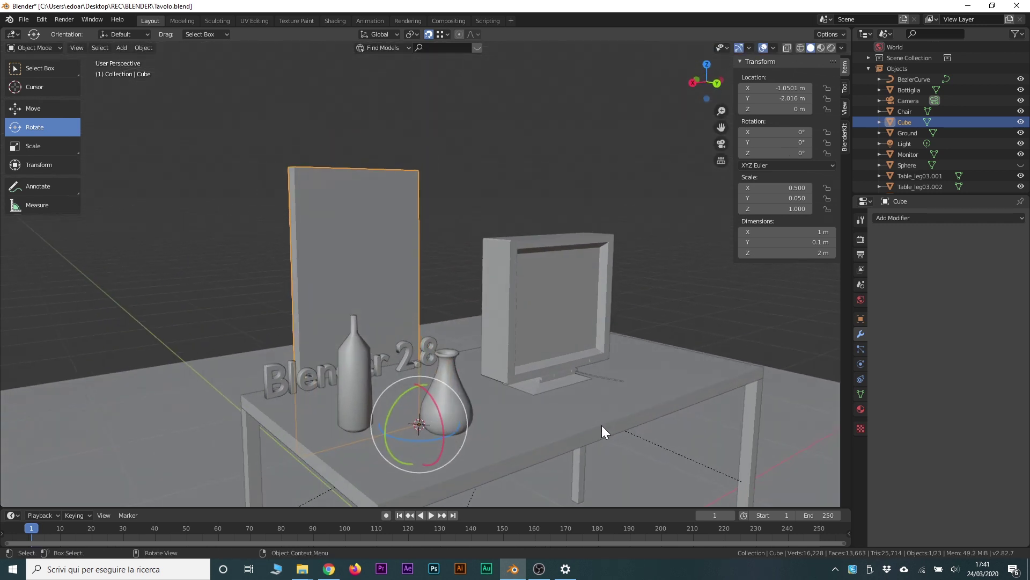
pyautogui.scroll(3, 600, 431)
pyautogui.scroll(3, 601, 431)
# Select the bottle and set its origin to its geometry centre
pyautogui.click(308, 268)
pyautogui.scroll(2, 314, 368)
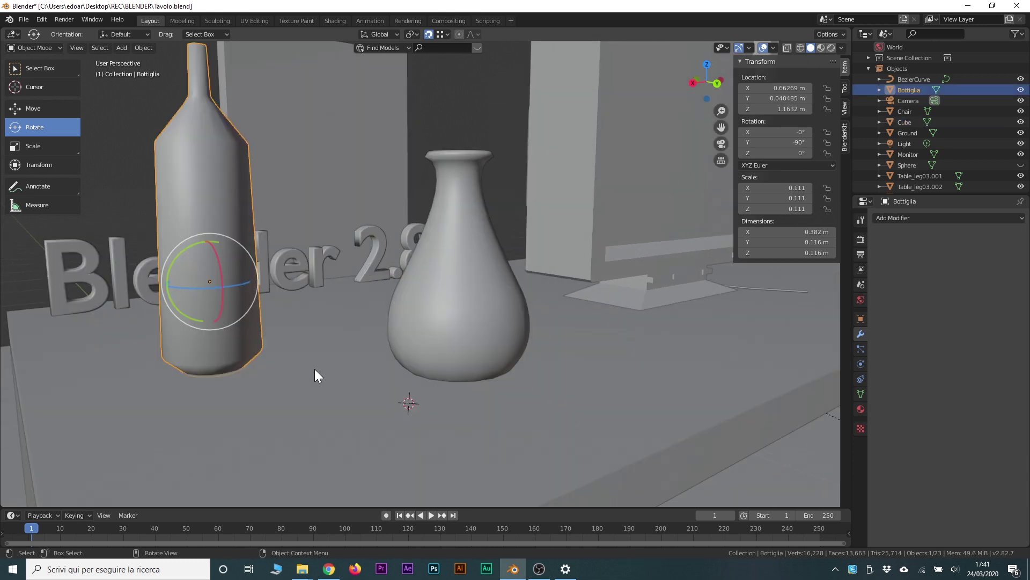
pyautogui.scroll(1, 315, 368)
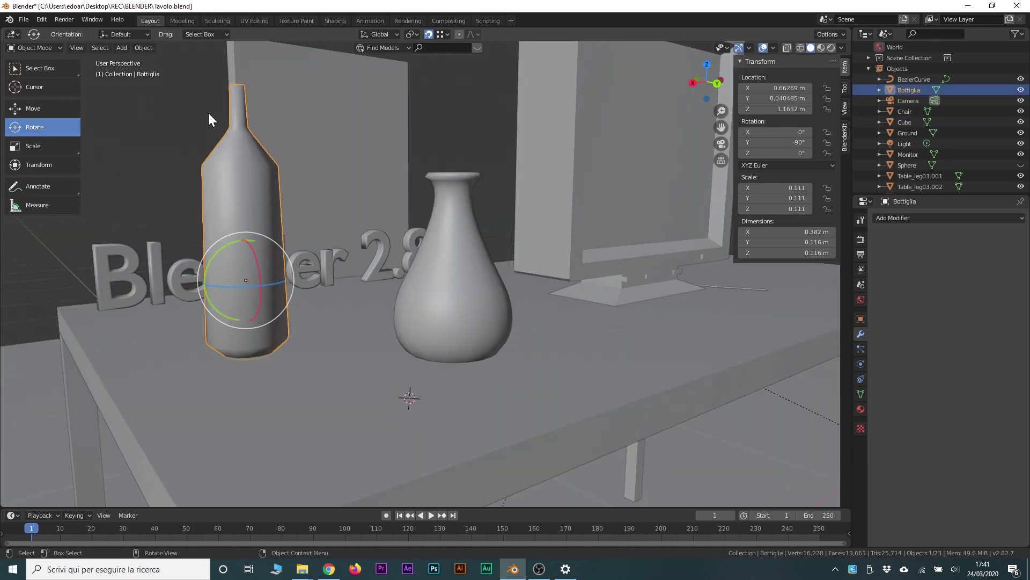
pyautogui.click(142, 47)
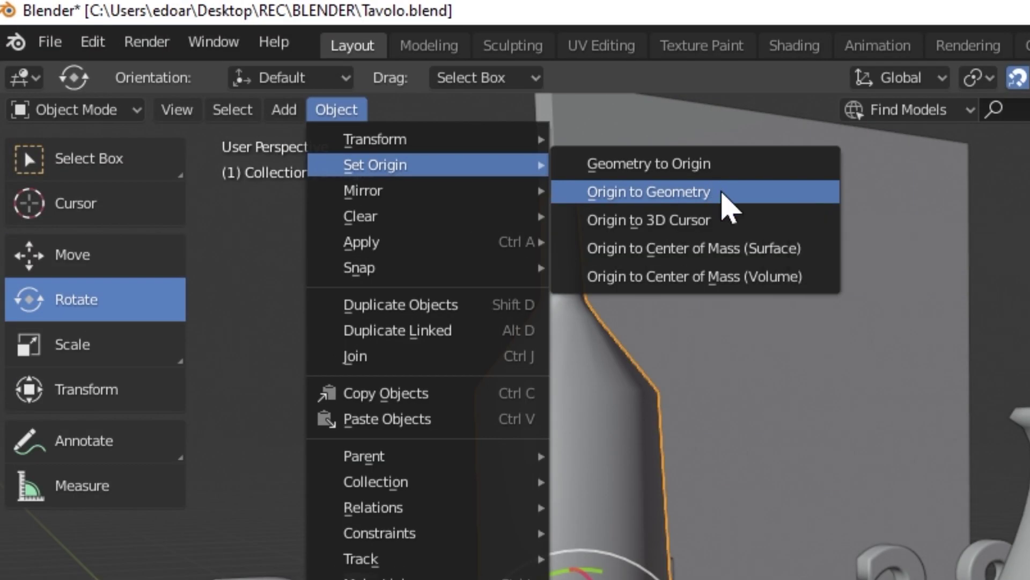
pyautogui.click(723, 198)
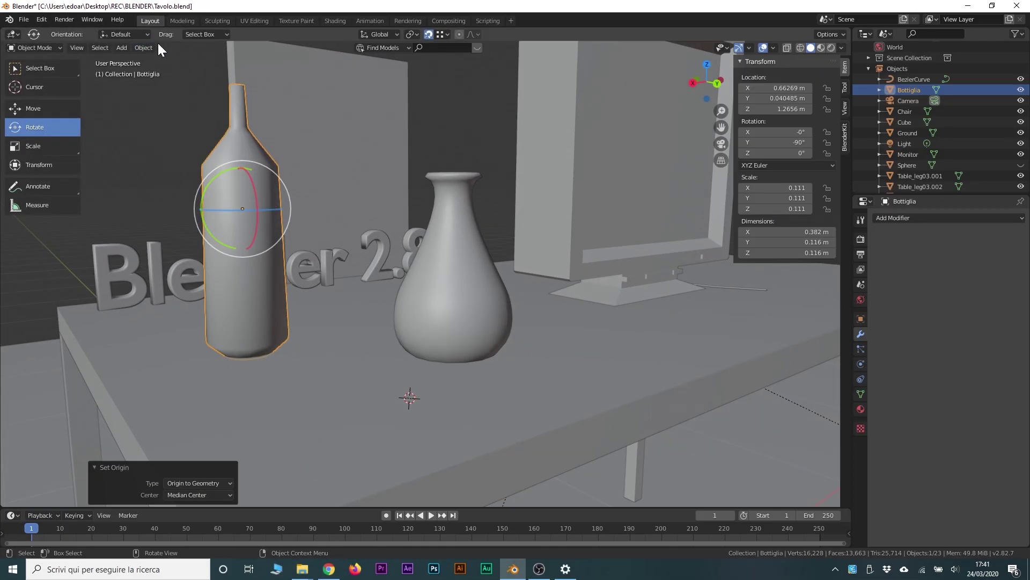
# Move the bottle's origin to its Center of Mass (Volume), then select the vase
pyautogui.click(149, 48)
pyautogui.moveTo(161, 70)
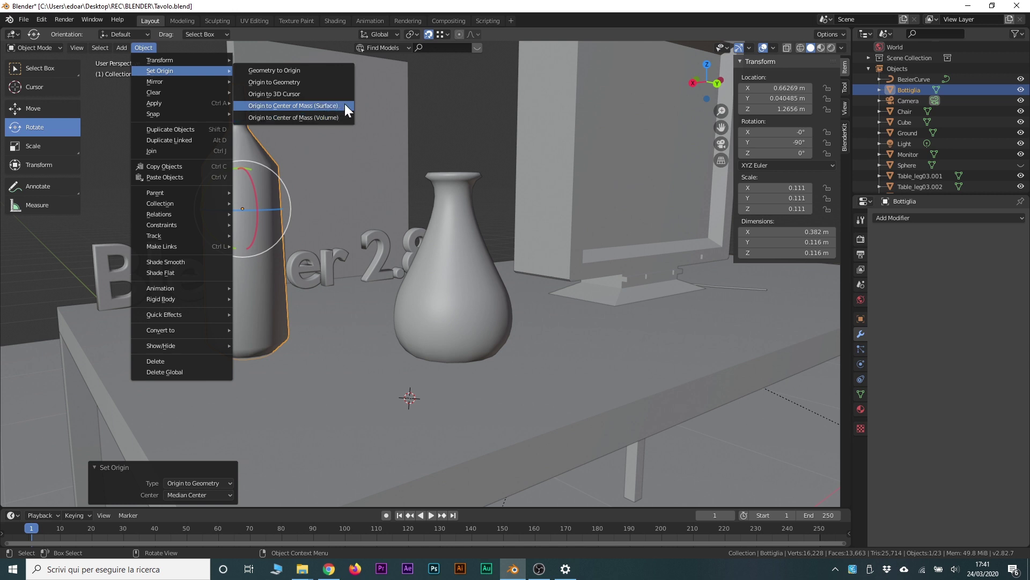
pyautogui.click(327, 117)
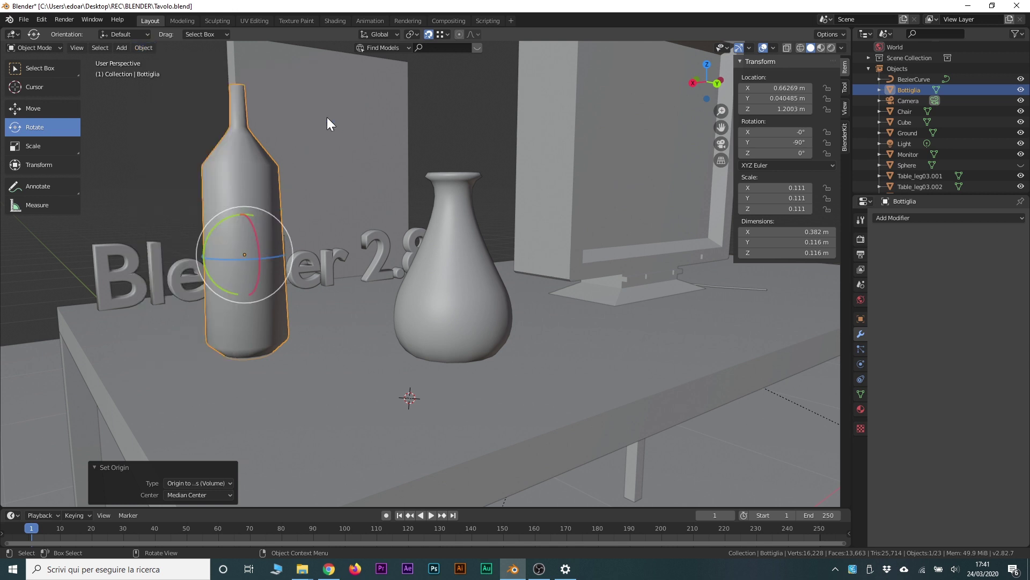
pyautogui.click(40, 112)
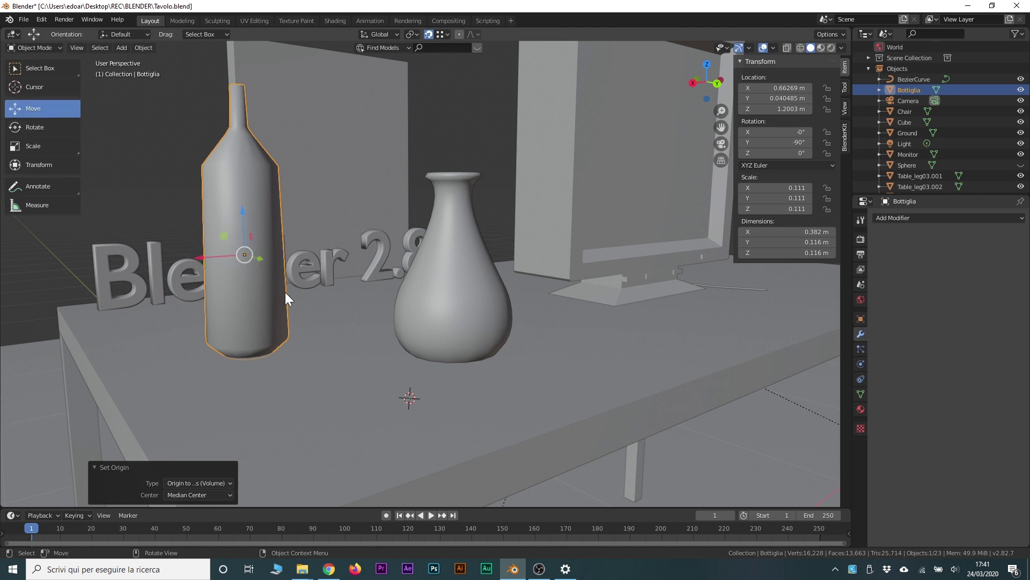
pyautogui.moveTo(299, 284)
pyautogui.mouseDown(button='middle')
pyautogui.moveTo(307, 301)
pyautogui.moveTo(374, 324)
pyautogui.mouseUp(button='middle')
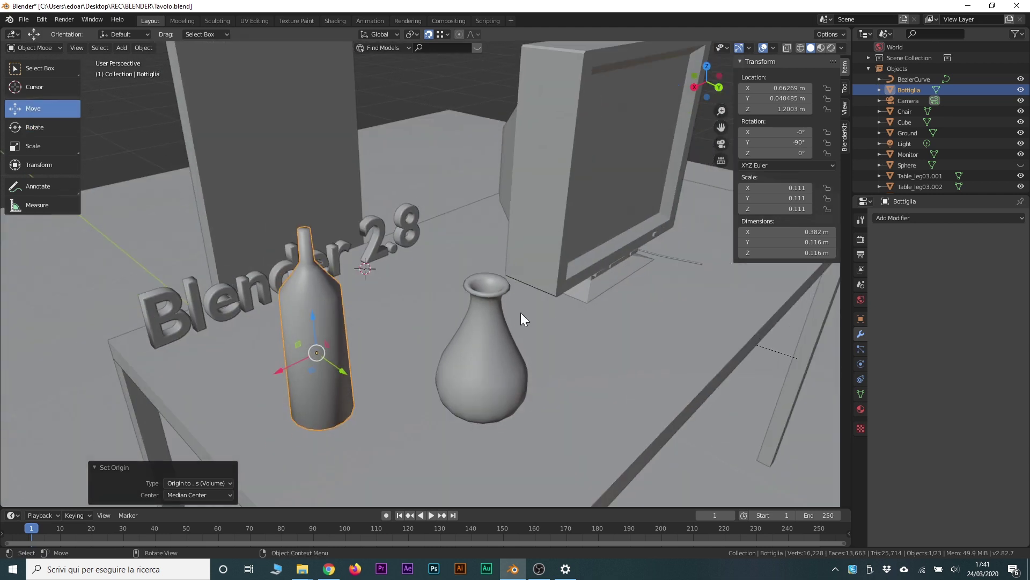
pyautogui.click(484, 339)
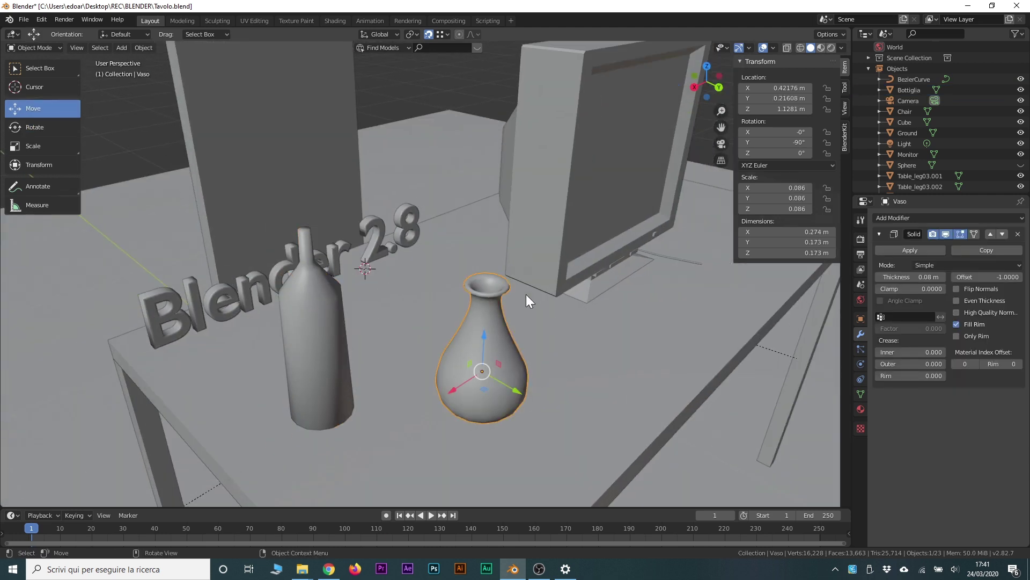
pyautogui.scroll(-4, 525, 295)
pyautogui.moveTo(413, 303); pyautogui.dragTo(575, 358, button='middle')
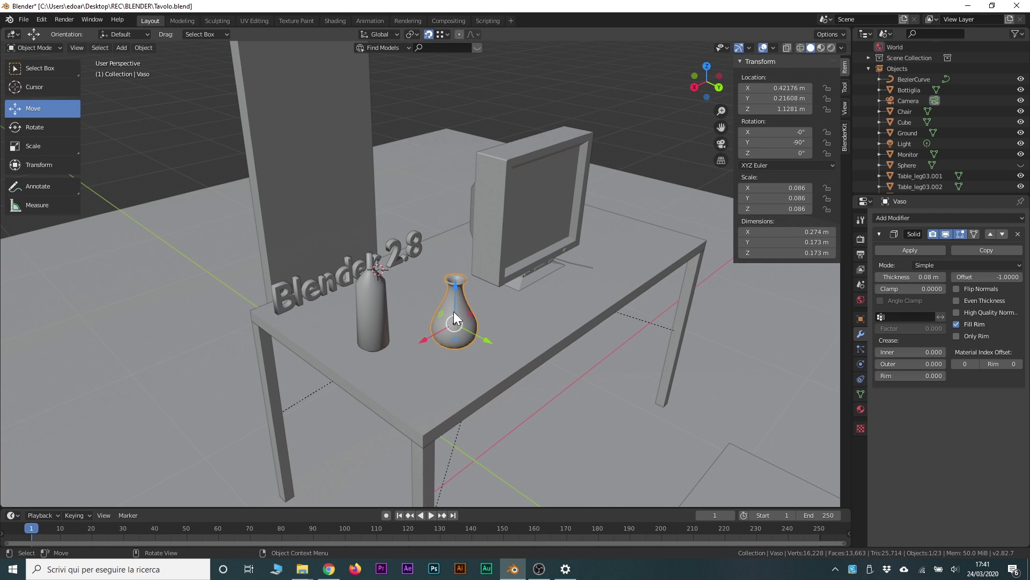
pyautogui.click(369, 313)
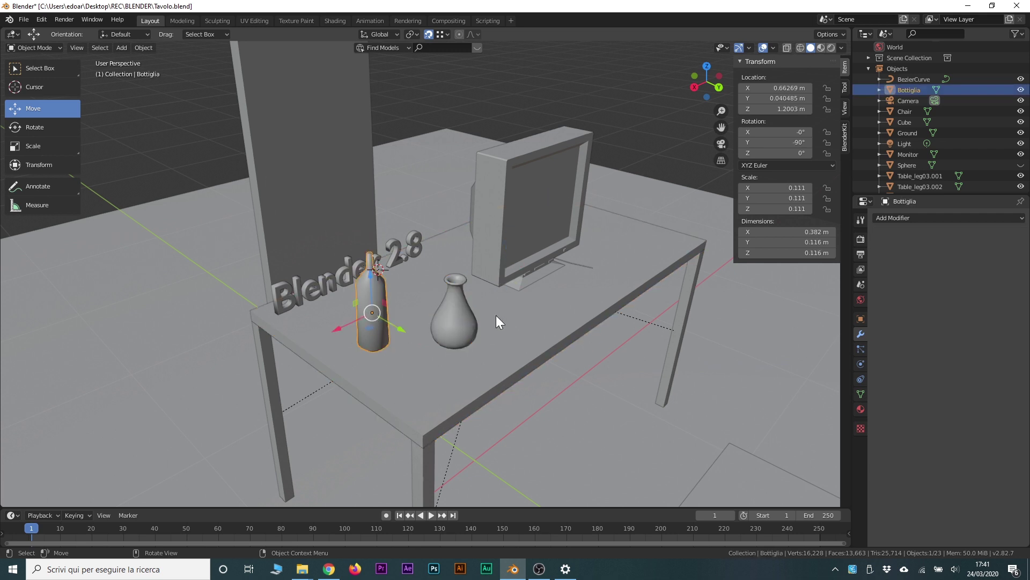
pyautogui.moveTo(496, 315); pyautogui.dragTo(480, 315, button='middle')
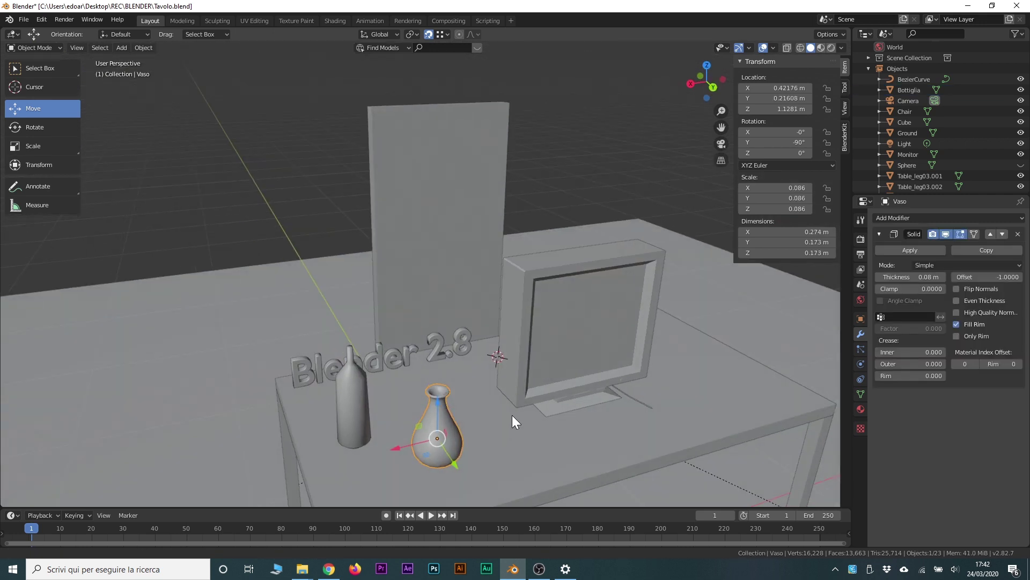
pyautogui.moveTo(512, 414); pyautogui.dragTo(547, 337, button='middle')
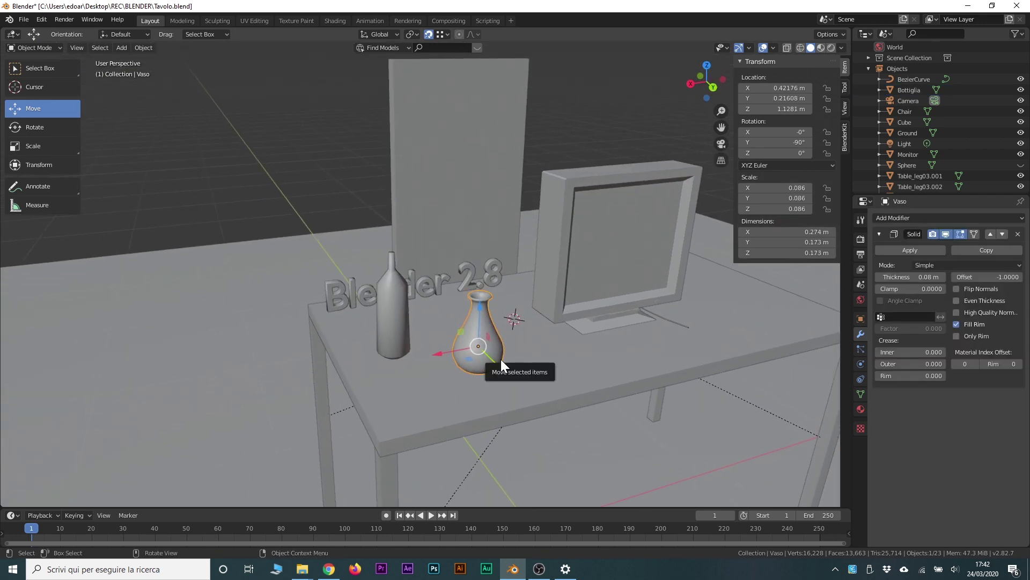
pyautogui.scroll(1, 532, 408)
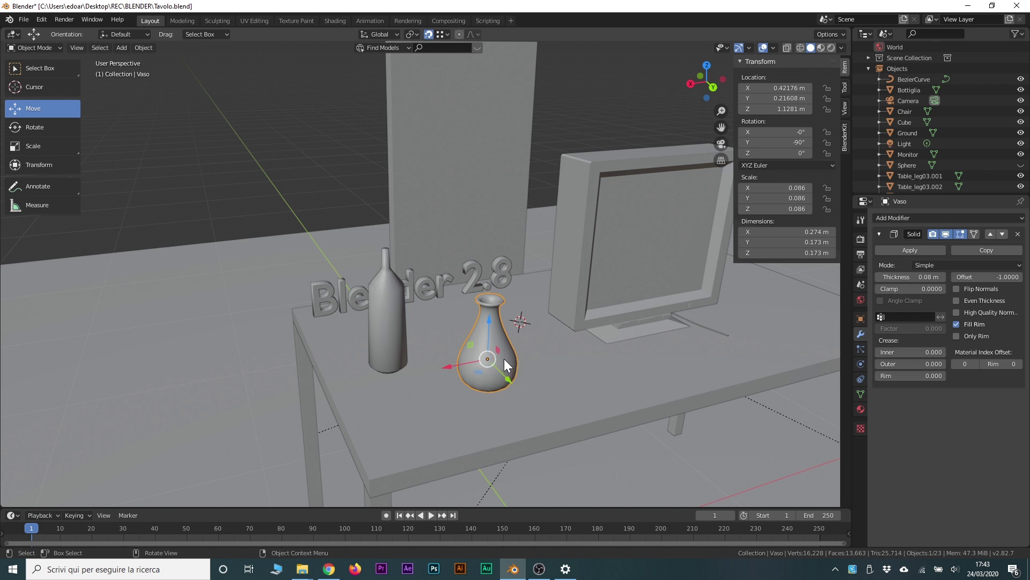
# Snap the 3D cursor to the vase's centre in Edit Mode, then reselect the bottle in Object Mode
pyautogui.click(390, 323)
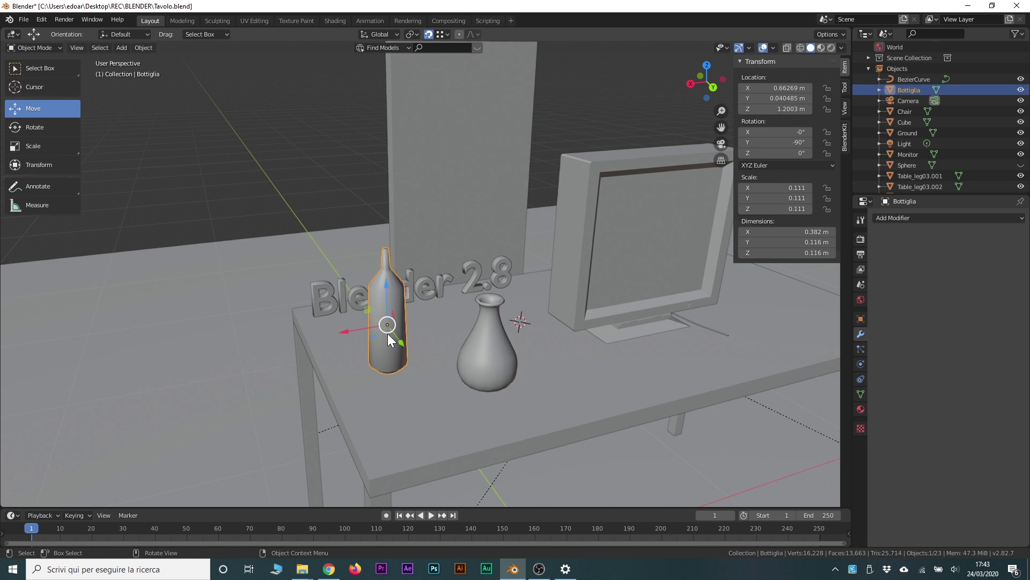
pyautogui.click(477, 366)
pyautogui.hotkey('shift', 'a')
pyautogui.press('Tab')
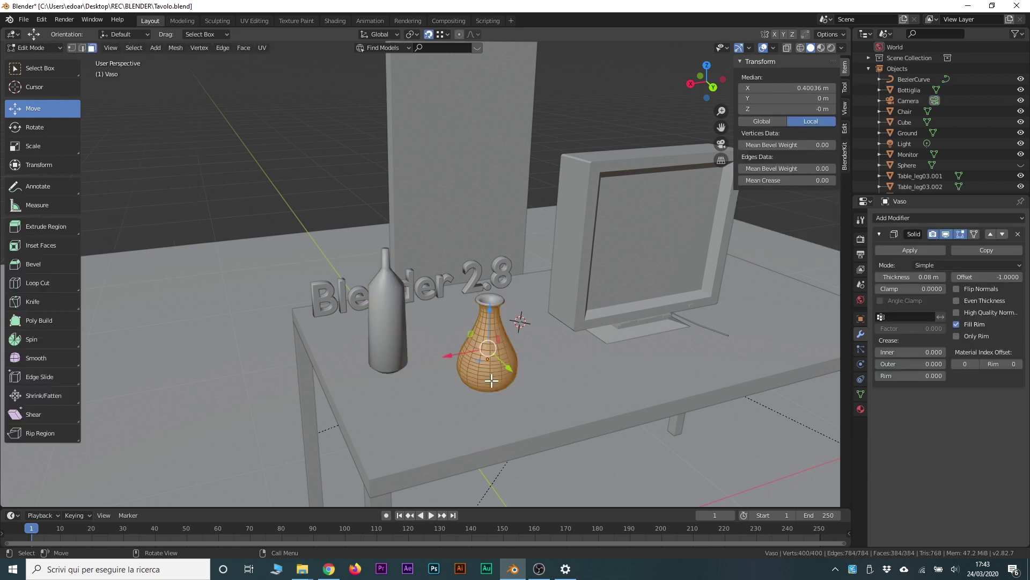
pyautogui.click(175, 48)
pyautogui.moveTo(356, 154)
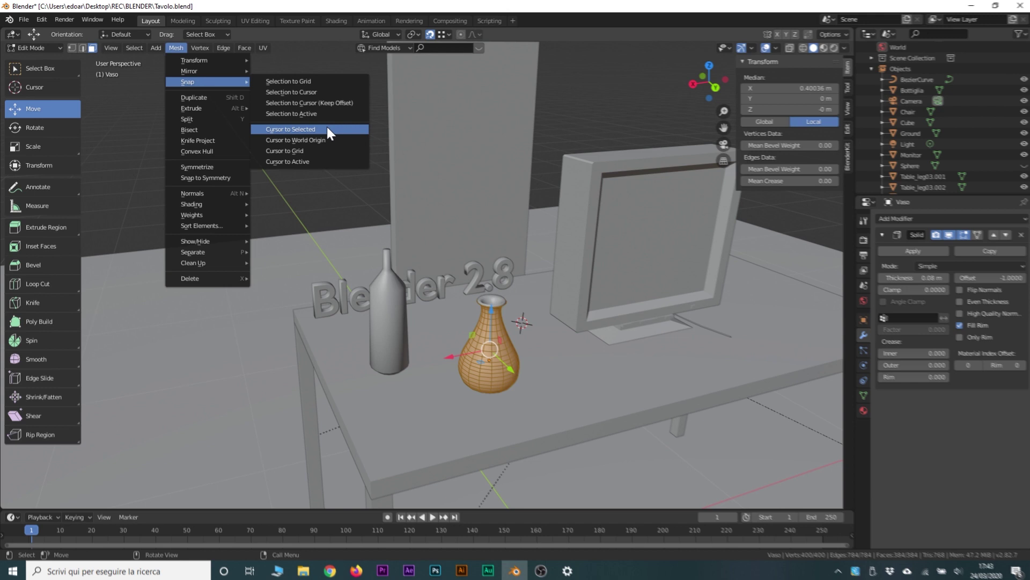
pyautogui.click(328, 130)
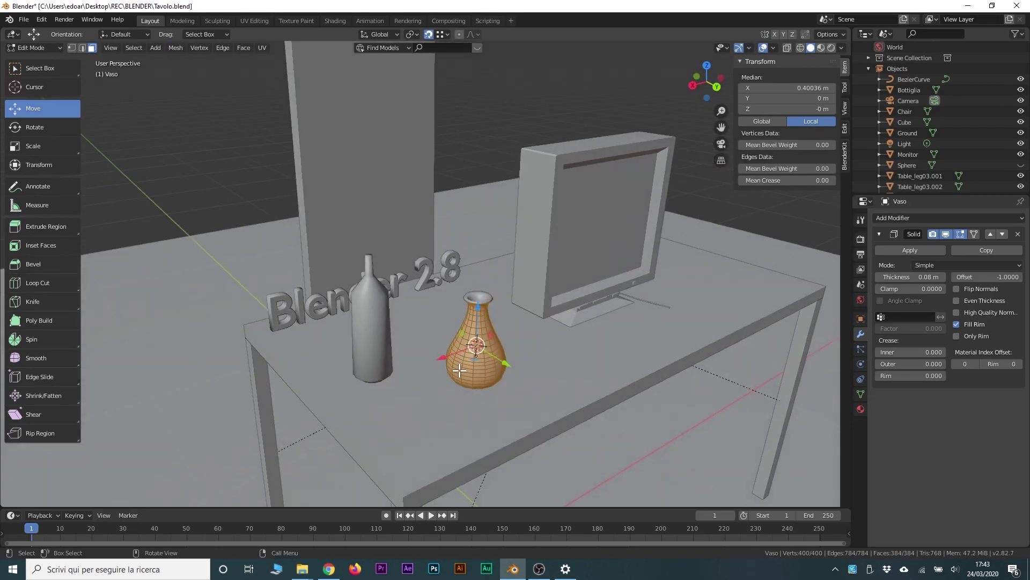
pyautogui.press('Tab')
pyautogui.click(370, 329)
pyautogui.moveTo(457, 360)
pyautogui.mouseDown(button='middle')
pyautogui.moveTo(441, 447)
pyautogui.moveTo(452, 345)
pyautogui.mouseUp(button='middle')
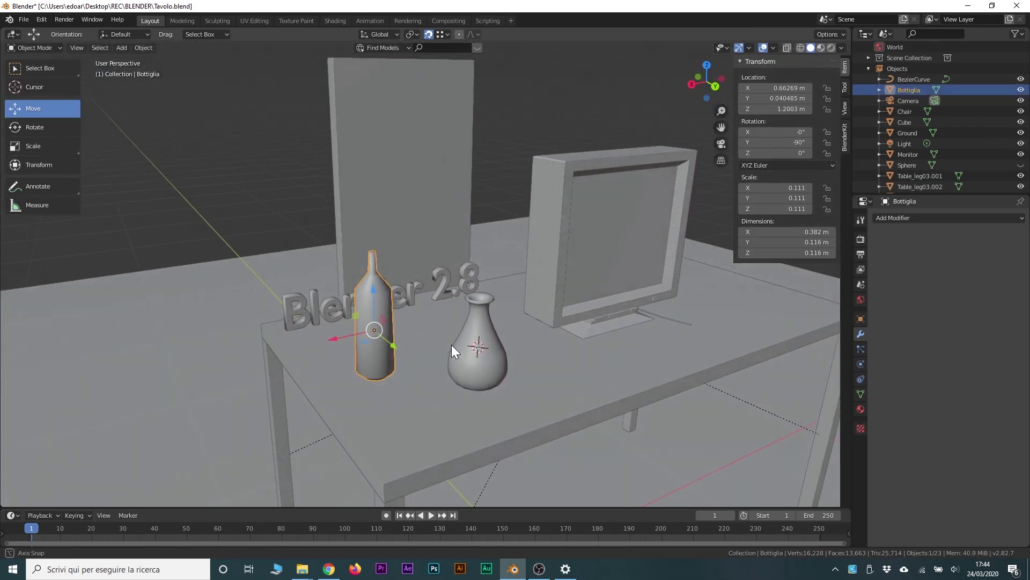
# Apply Origin to 3D Cursor to the selected bottle Bottiglia
pyautogui.click(139, 47)
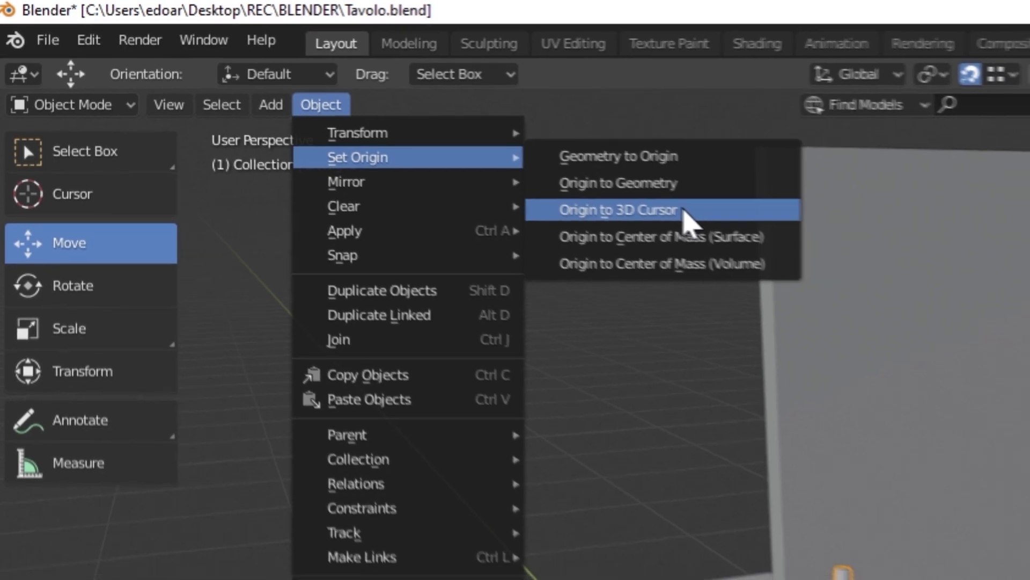
pyautogui.click(722, 230)
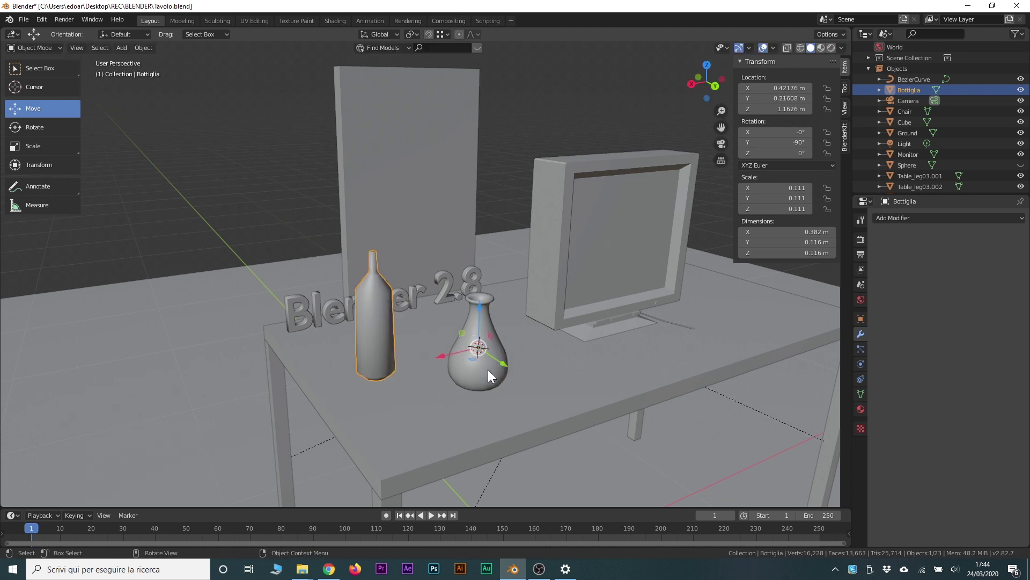
# Trial-spin the bottle around its pivot at the vase, then cancel
pyautogui.click(39, 129)
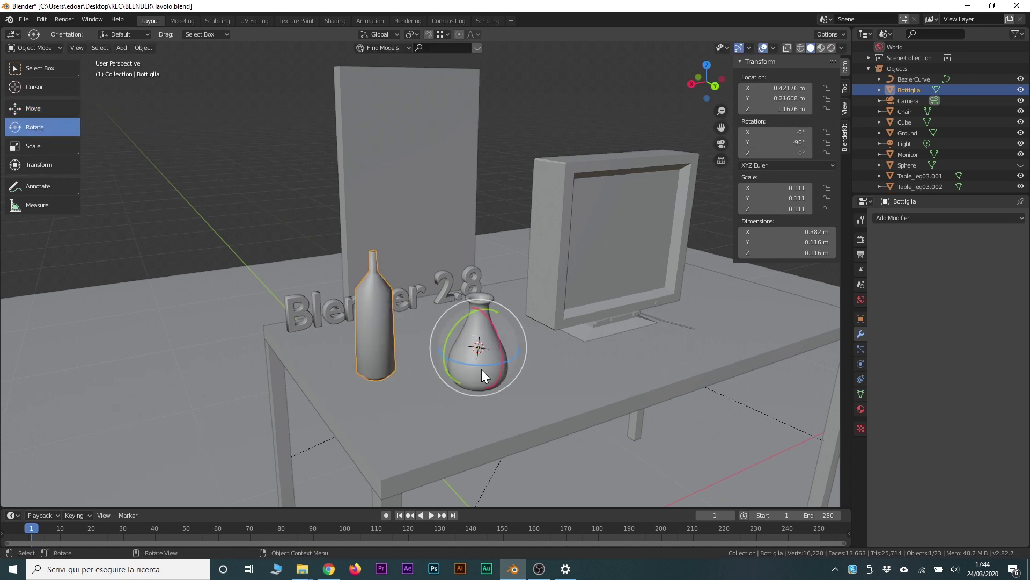
pyautogui.moveTo(441, 352)
pyautogui.mouseDown()
pyautogui.moveTo(663, 349)
pyautogui.moveTo(643, 294)
pyautogui.moveTo(706, 444)
pyautogui.moveTo(404, 438)
pyautogui.moveTo(826, 398)
pyautogui.mouseUp()
pyautogui.rightClick(479, 444)
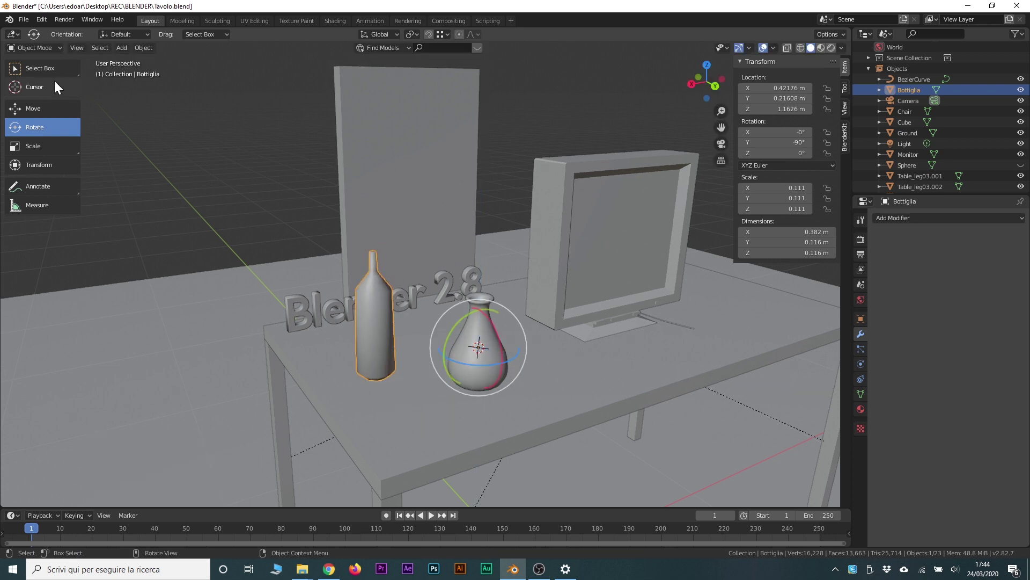
# Slide the vase right toward the monitor, then swing the bottle around its origin
pyautogui.click(500, 374)
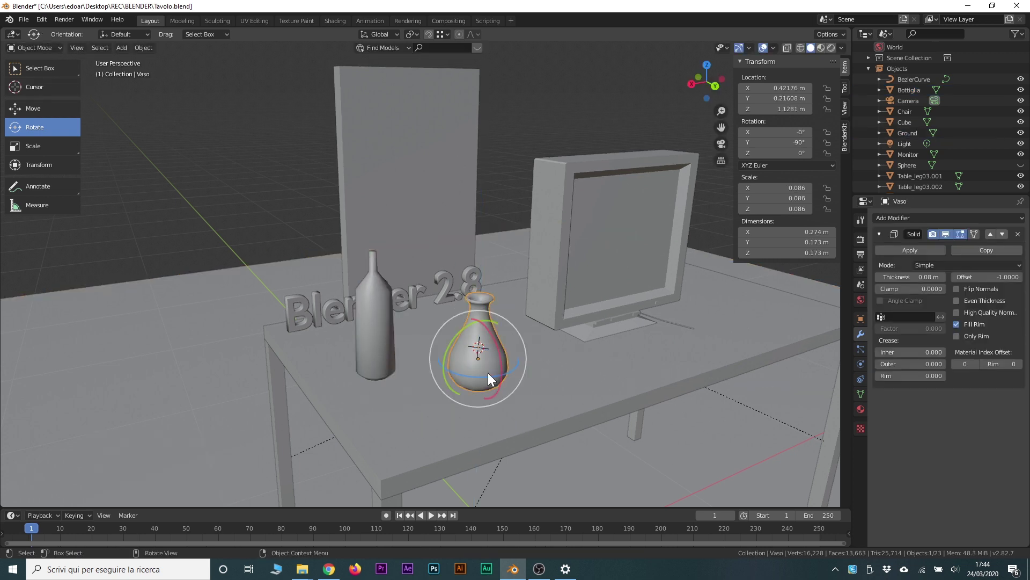
pyautogui.click(32, 110)
pyautogui.moveTo(448, 355); pyautogui.dragTo(548, 355)
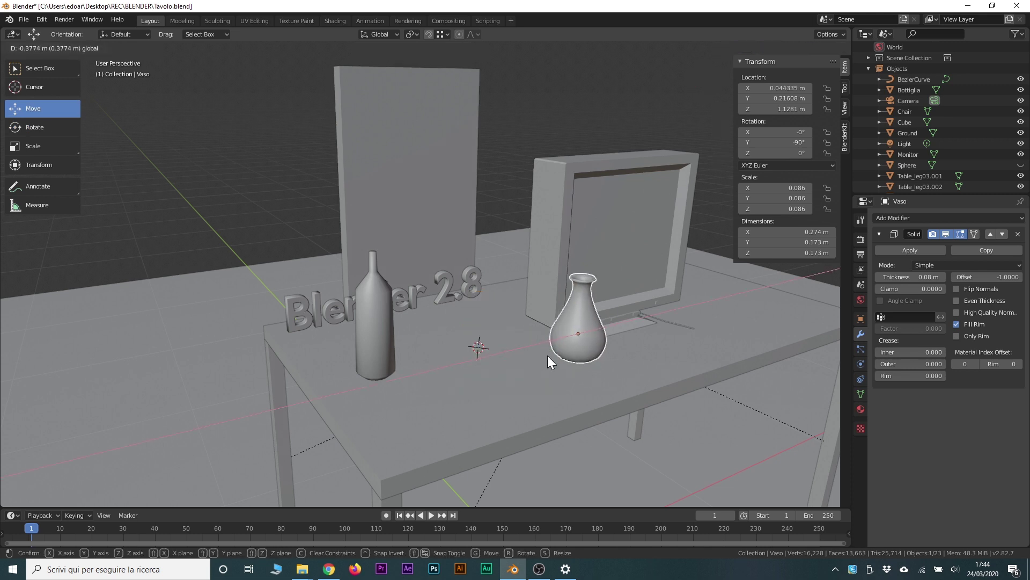
pyautogui.click(363, 333)
pyautogui.click(35, 127)
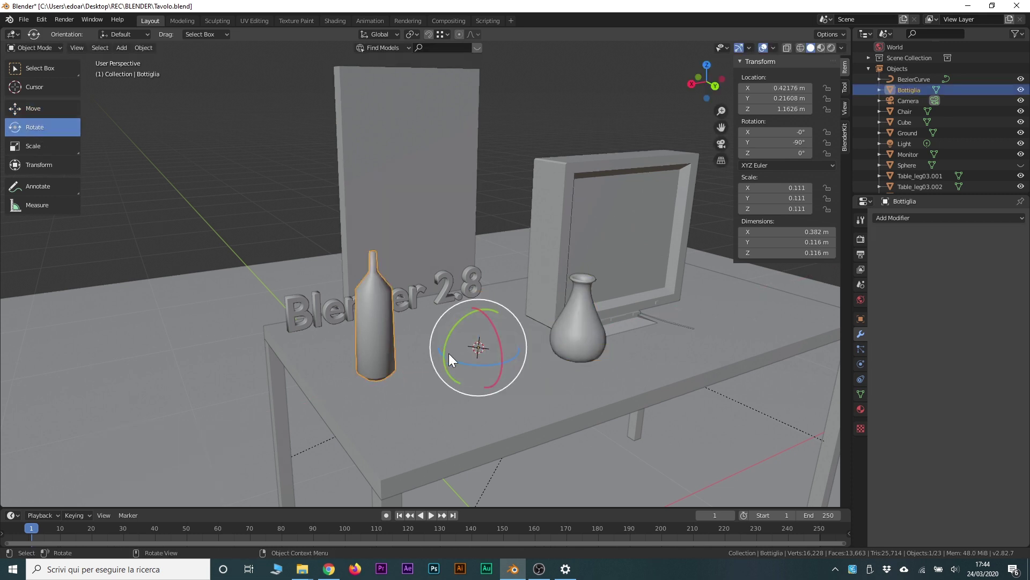
pyautogui.moveTo(495, 364); pyautogui.dragTo(603, 367)
# Undo the bottle's trial rotation so it stands upright again
pyautogui.hotkey('ctrl', 'z')
pyautogui.hotkey('ctrl', 'z')
pyautogui.hotkey('ctrl', 'z')
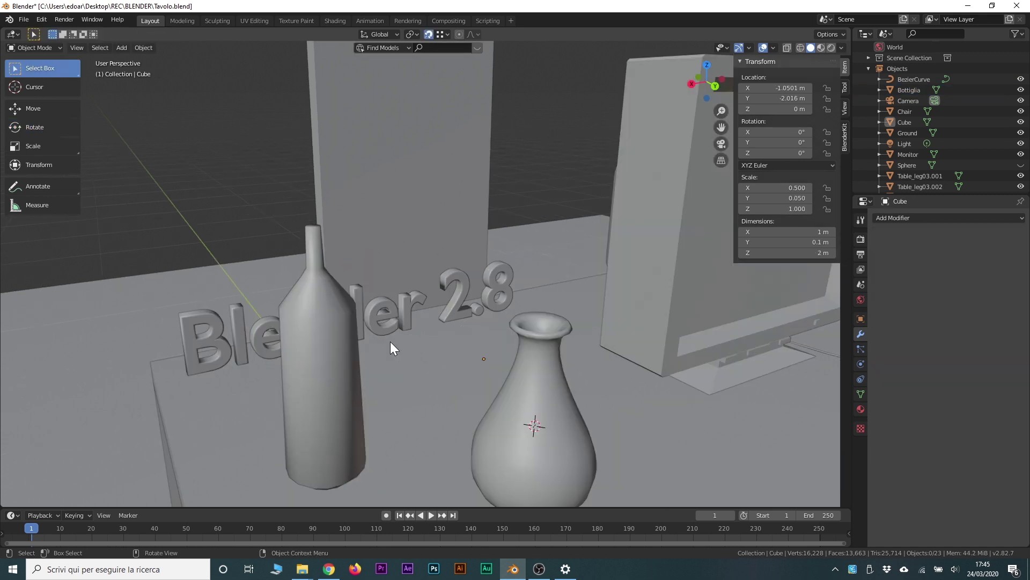